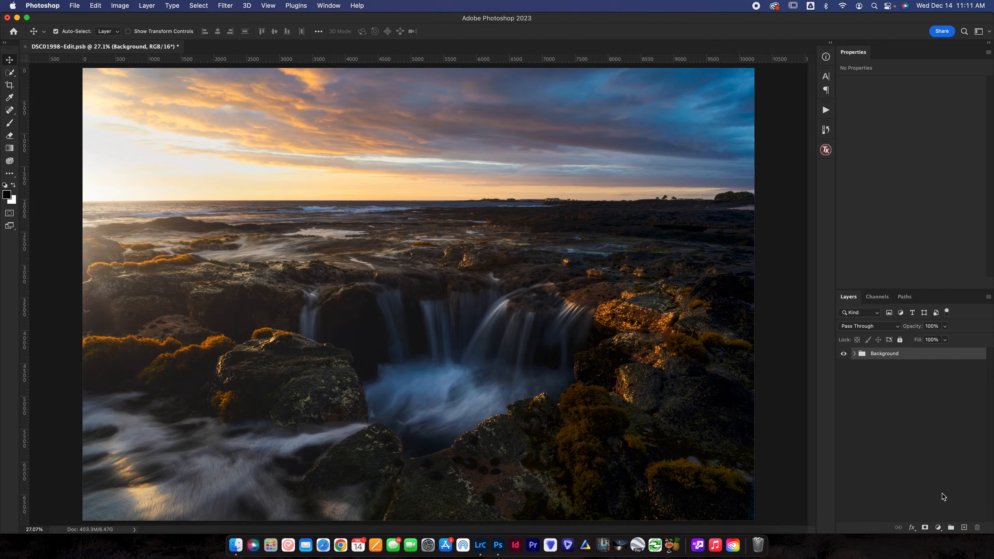
# Add a Curves adjustment layer above the Background group.
pyautogui.click(939, 529)
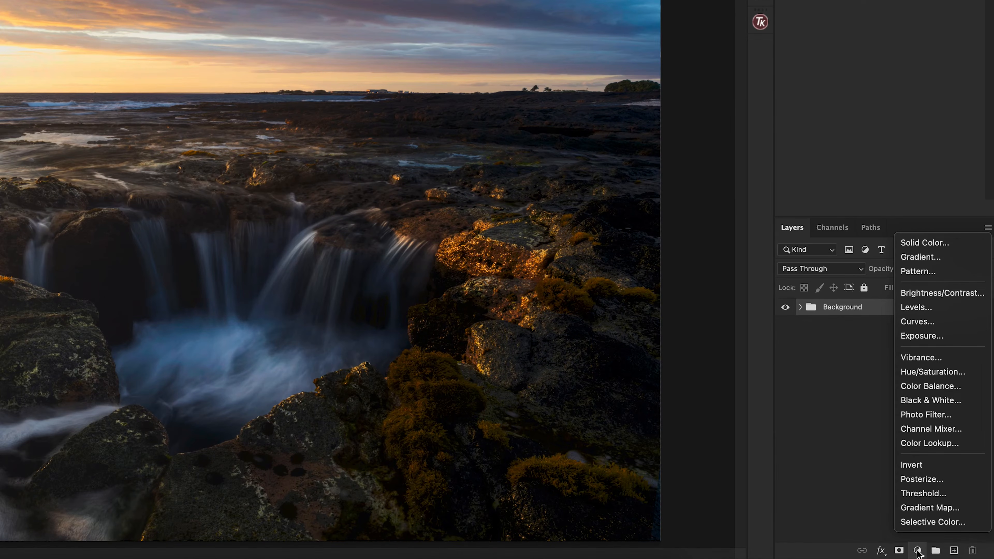
pyautogui.click(913, 321)
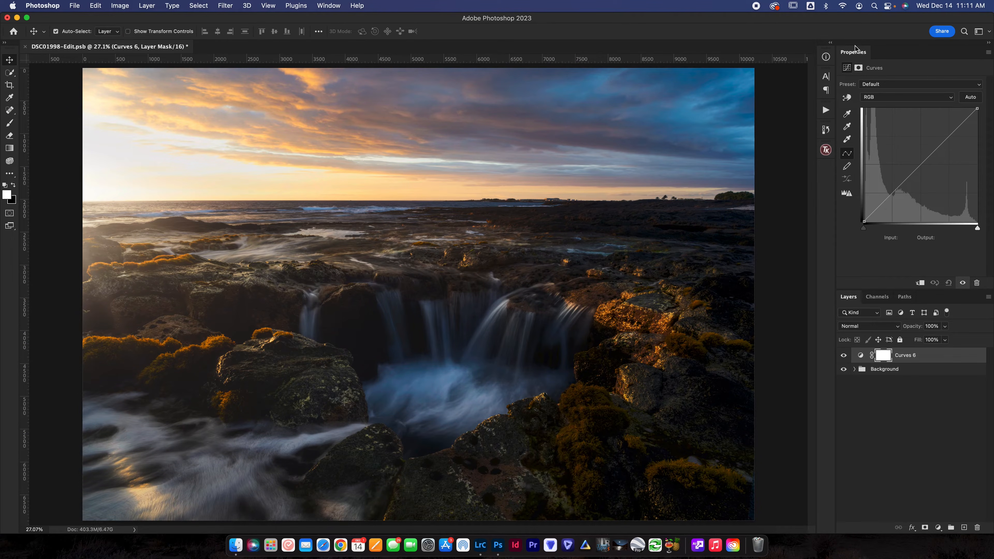
# Hide the Properties panel and show it again to bring back the Curves settings.
pyautogui.click(352, 6)
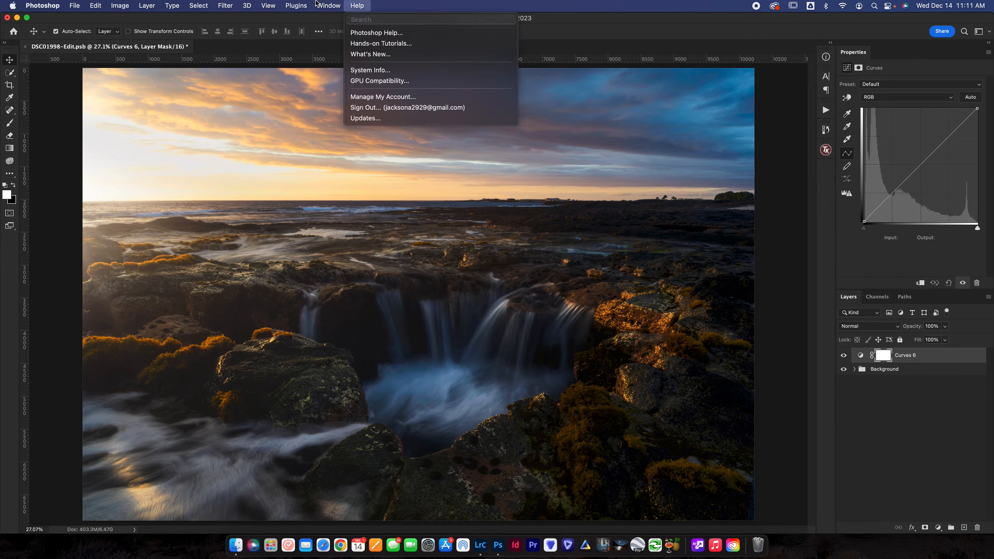
pyautogui.moveTo(321, 4)
pyautogui.moveTo(328, 29)
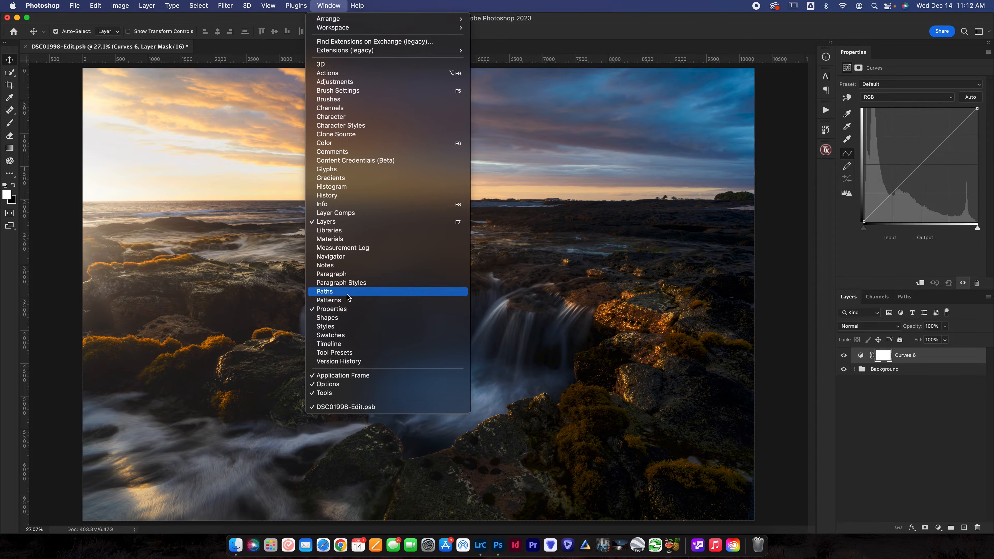
pyautogui.click(326, 309)
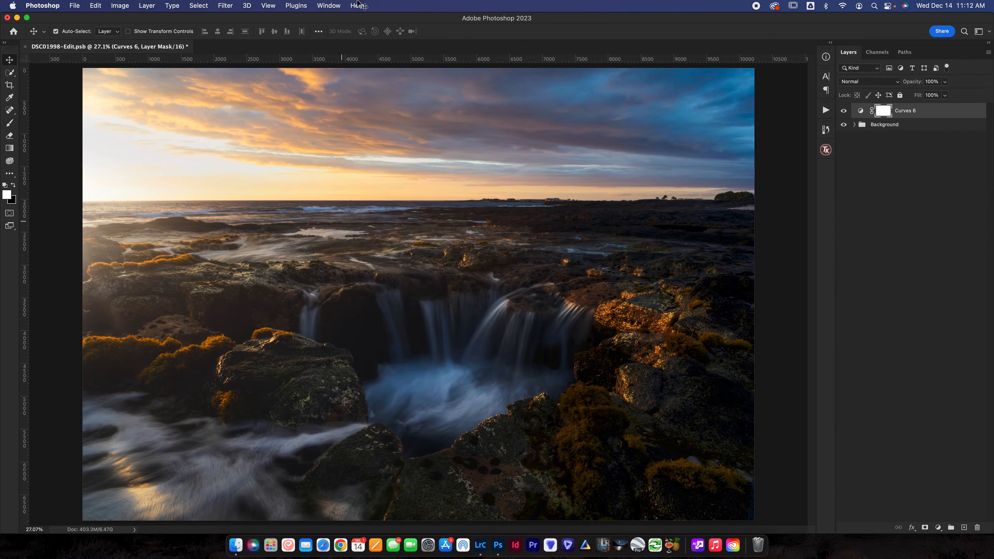
pyautogui.click(340, 5)
pyautogui.click(331, 309)
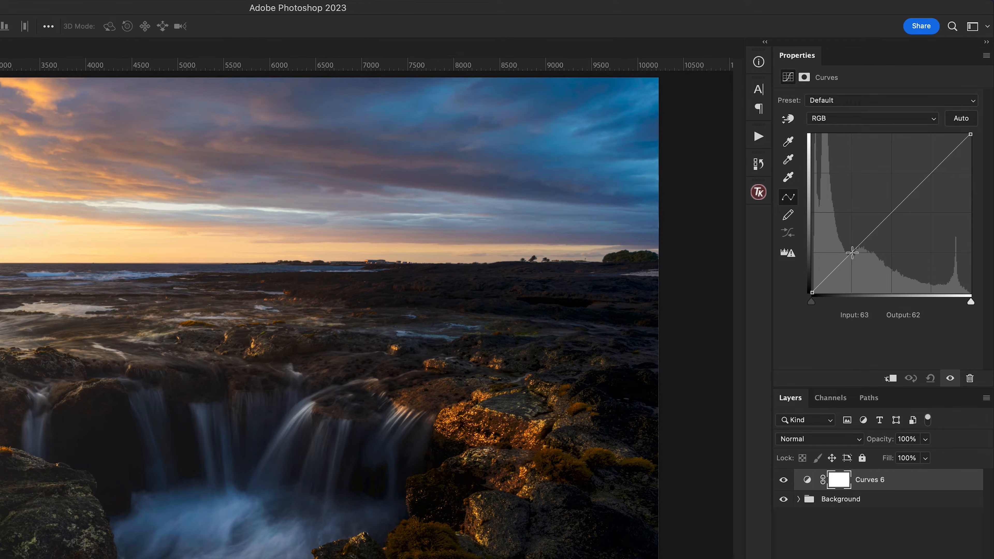
# Shape a gentle S-curve by lowering a shadow point and raising a highlight point to input 192, output 206, and compare the effect.
pyautogui.moveTo(853, 253); pyautogui.dragTo(853, 259)
pyautogui.moveTo(932, 172); pyautogui.dragTo(932, 165)
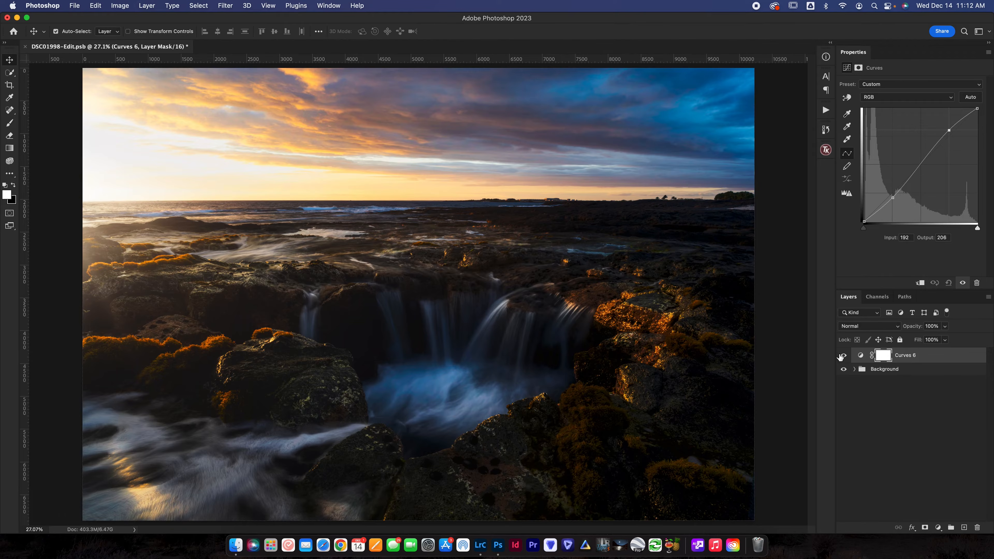
pyautogui.click(842, 355)
pyautogui.click(843, 356)
# Lift the curve's black endpoint, lower its white endpoint slightly, and fine-tune the shadow point and the highlight point to input 195, output 206.
pyautogui.moveTo(865, 221); pyautogui.dragTo(863, 218)
pyautogui.moveTo(977, 108); pyautogui.dragTo(977, 111)
pyautogui.click(892, 198)
pyautogui.moveTo(892, 197); pyautogui.dragTo(893, 196)
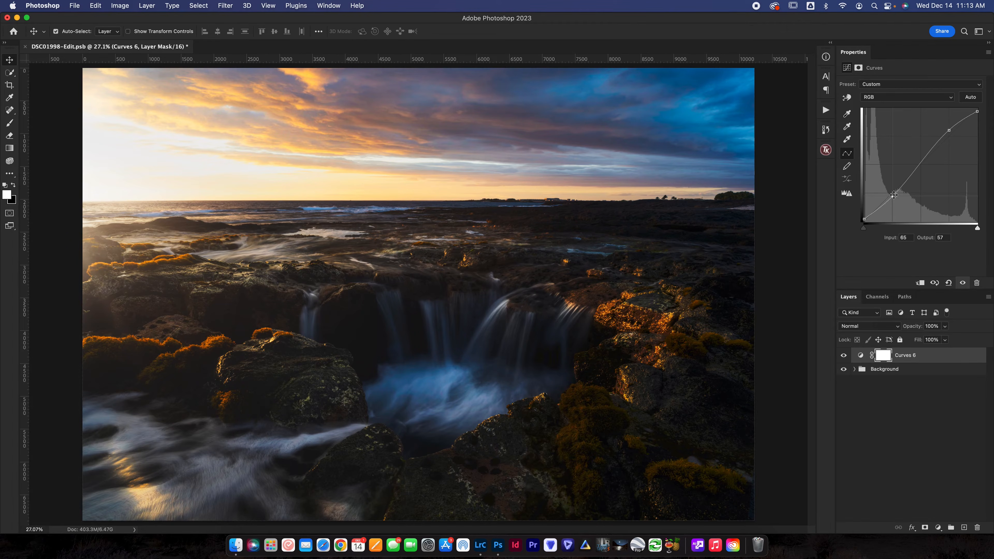
pyautogui.moveTo(893, 196); pyautogui.dragTo(893, 195)
pyautogui.moveTo(950, 130); pyautogui.dragTo(951, 131)
# Compare the image with and without the Curves adjustment by switching that layer's visibility repeatedly.
pyautogui.click(843, 357)
pyautogui.click(843, 356)
pyautogui.click(844, 356)
pyautogui.click(843, 356)
pyautogui.click(844, 356)
pyautogui.click(844, 357)
pyautogui.click(844, 357)
pyautogui.click(843, 357)
pyautogui.click(844, 356)
pyautogui.click(843, 356)
pyautogui.click(840, 356)
pyautogui.click(841, 357)
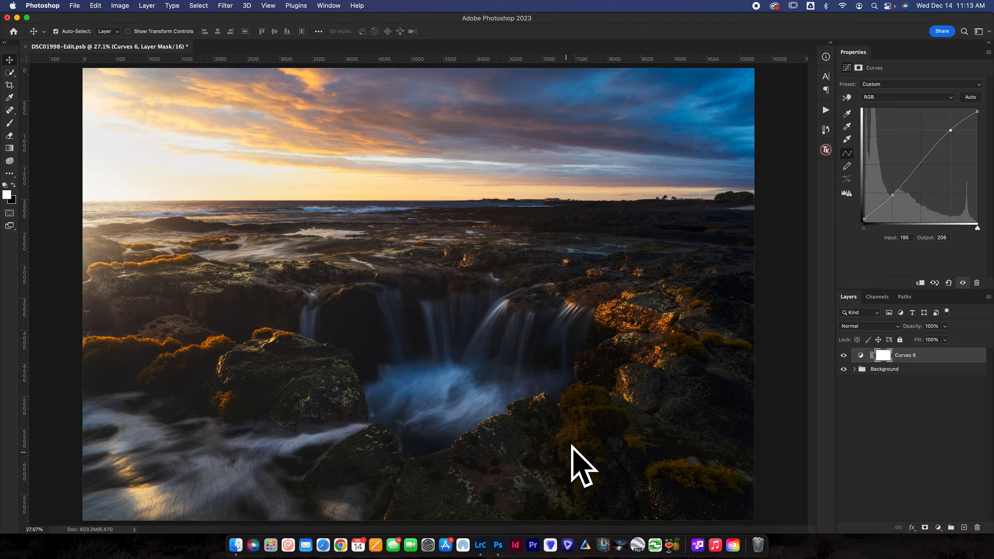
pyautogui.click(844, 356)
pyautogui.click(843, 356)
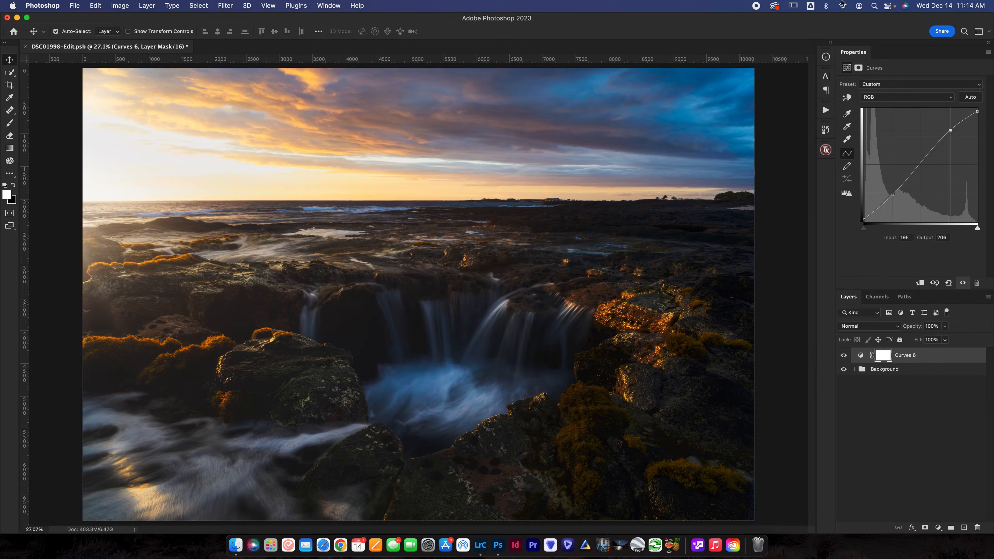
# Examine the recorded commands of the Pop action, collapse it and close the list of actions.
pyautogui.click(827, 110)
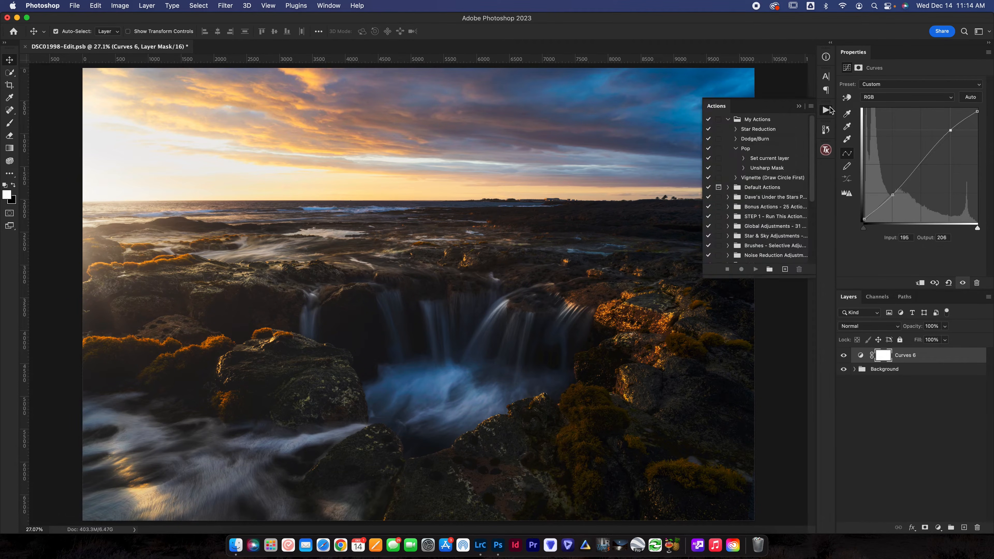
pyautogui.click(745, 150)
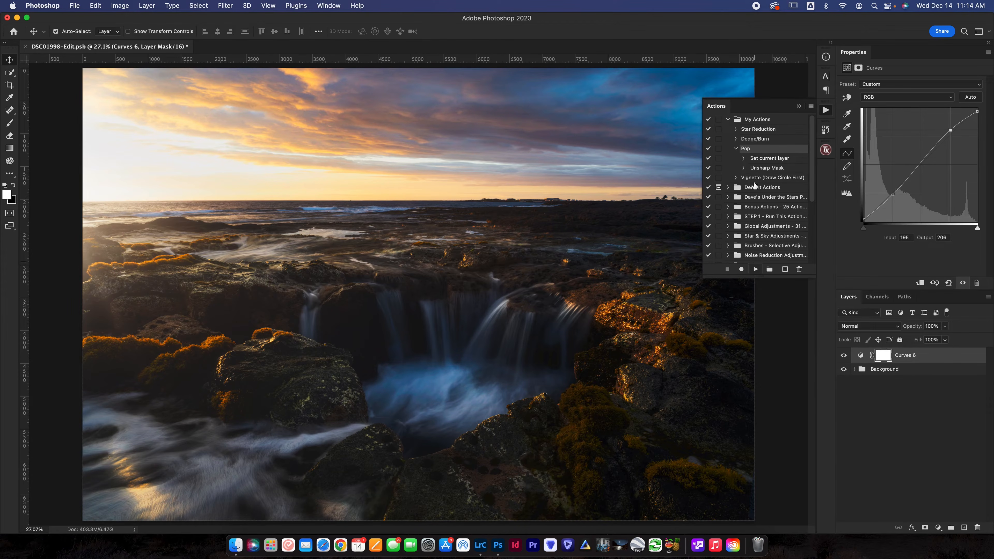
pyautogui.click(735, 149)
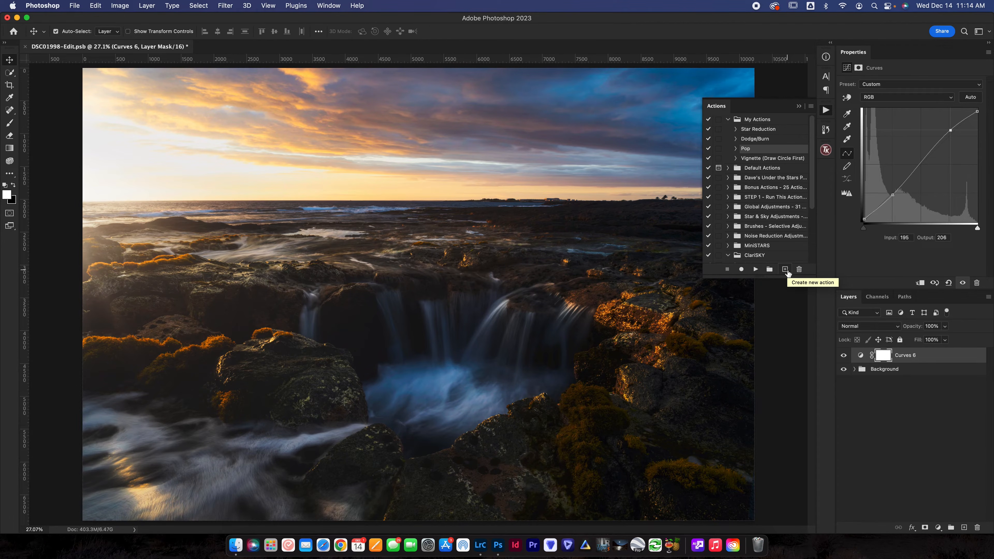
pyautogui.click(798, 105)
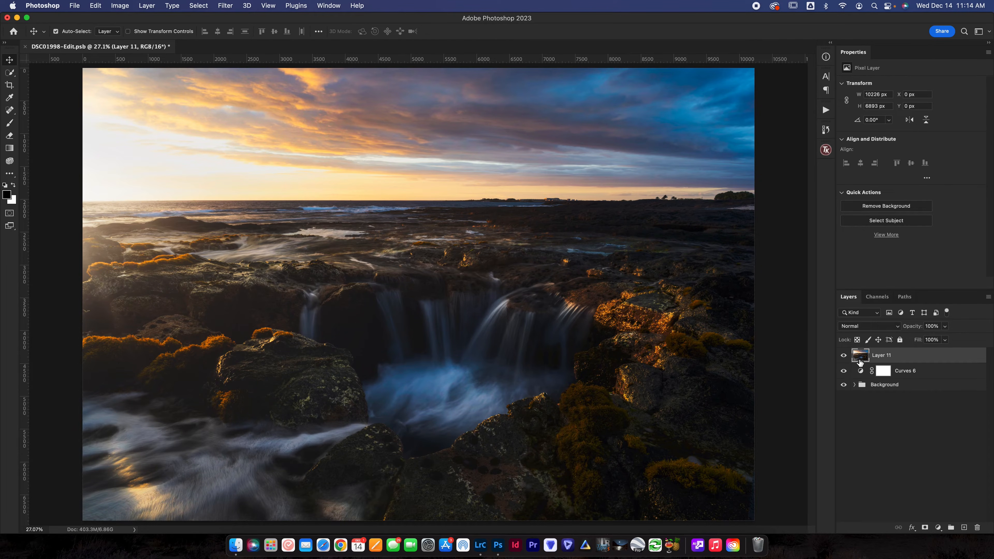
# Apply an Unsharp Mask of 50% amount, 40 pixels radius and threshold 0 to the merged copy of the visible layers and compare before and after.
pyautogui.click(221, 4)
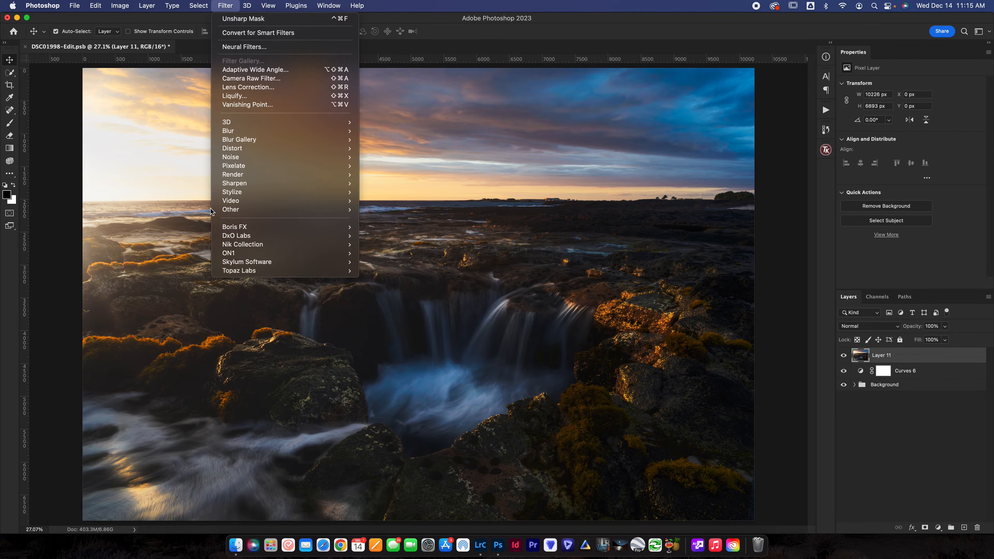
pyautogui.moveTo(235, 183)
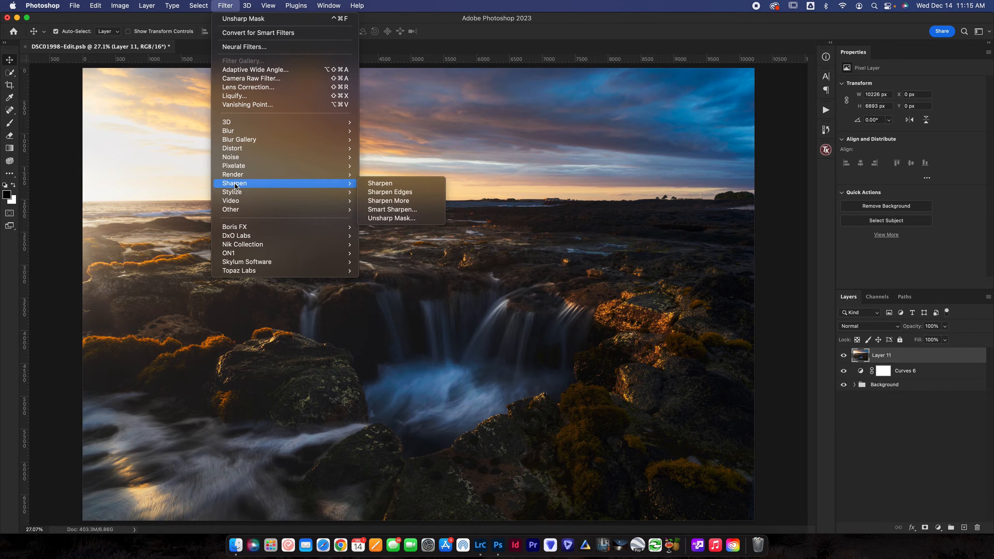
pyautogui.click(406, 210)
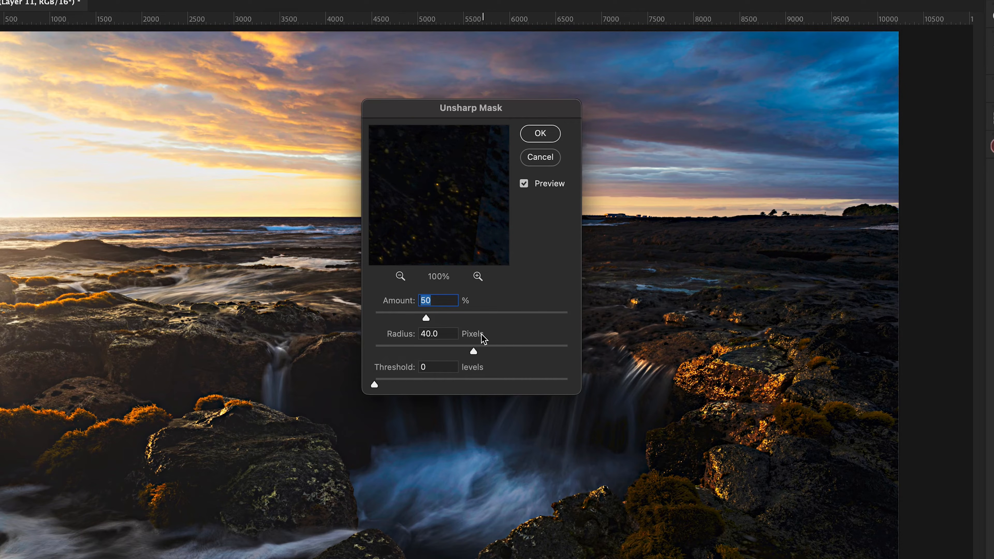
pyautogui.click(557, 137)
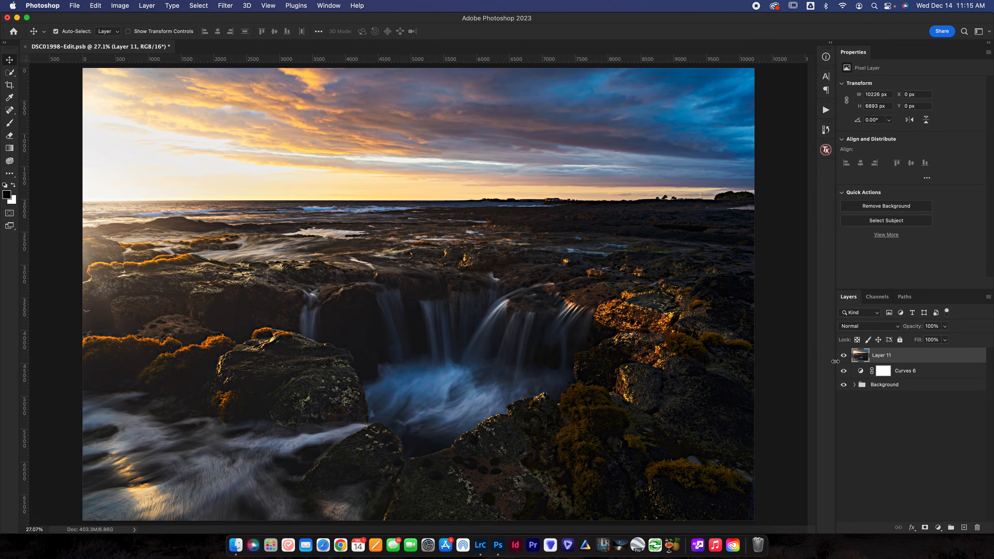
pyautogui.click(844, 357)
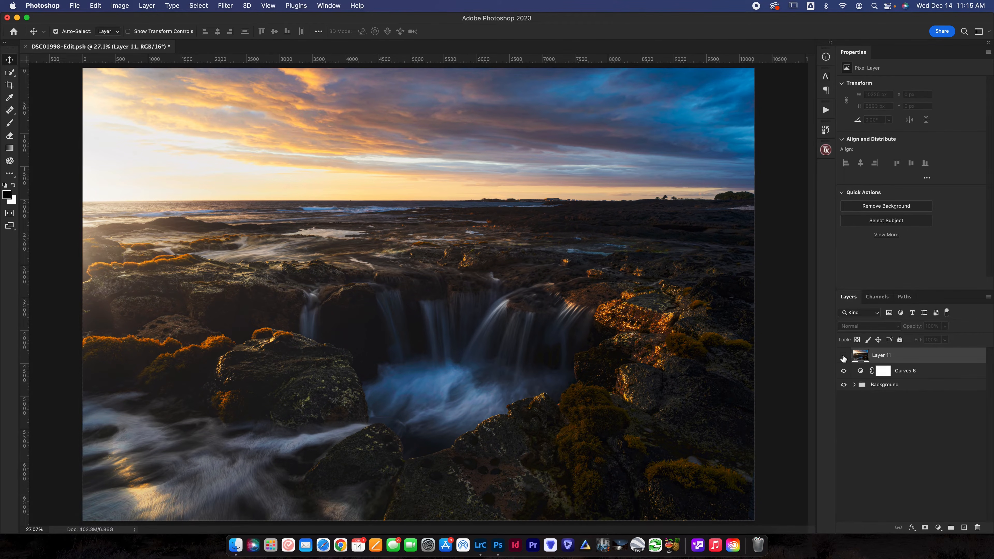
pyautogui.click(844, 358)
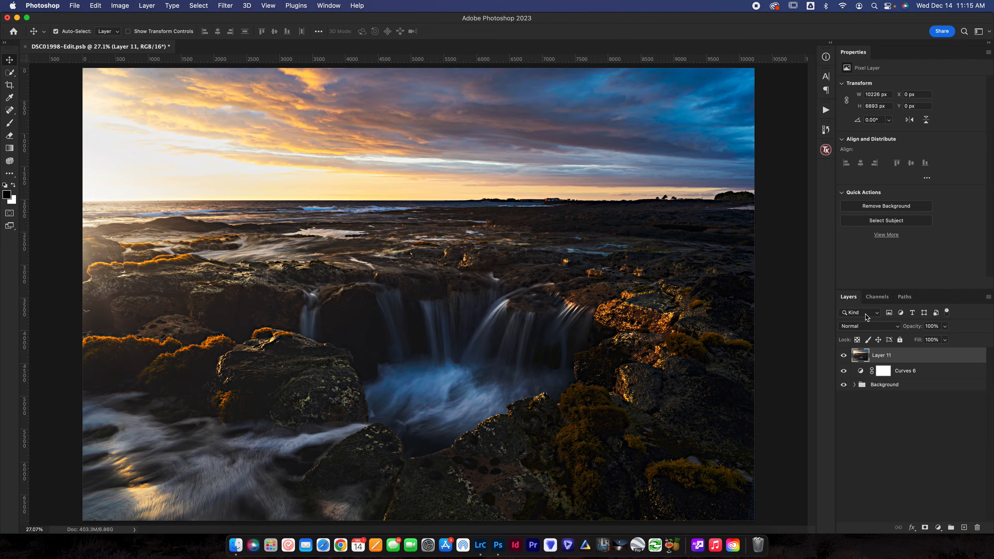
# Lower the sharpened layer's opacity to 30% and compare it on and off, both on the whole image and on the waterfall rocks.
pyautogui.moveTo(909, 327); pyautogui.dragTo(876, 332)
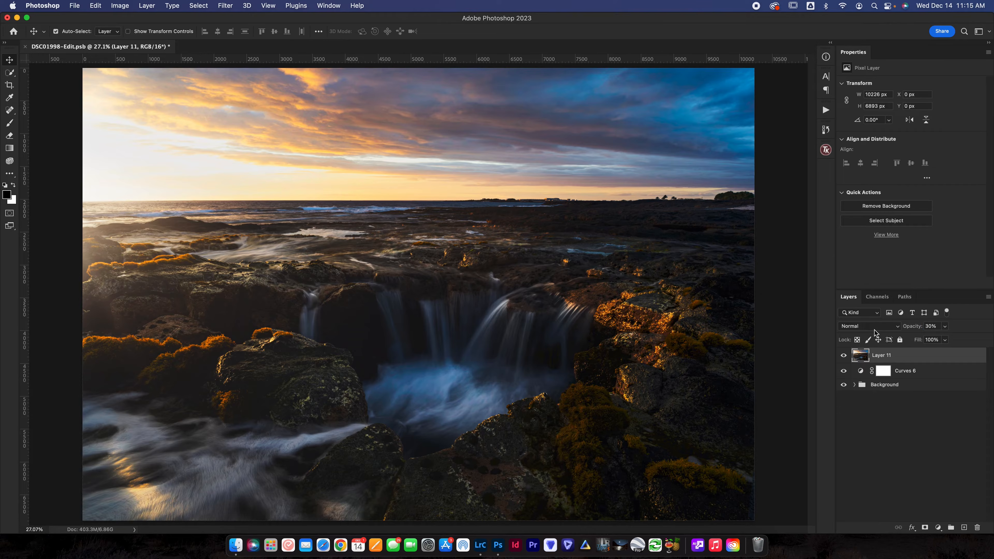
pyautogui.click(843, 356)
pyautogui.click(844, 356)
pyautogui.press('super+equal')
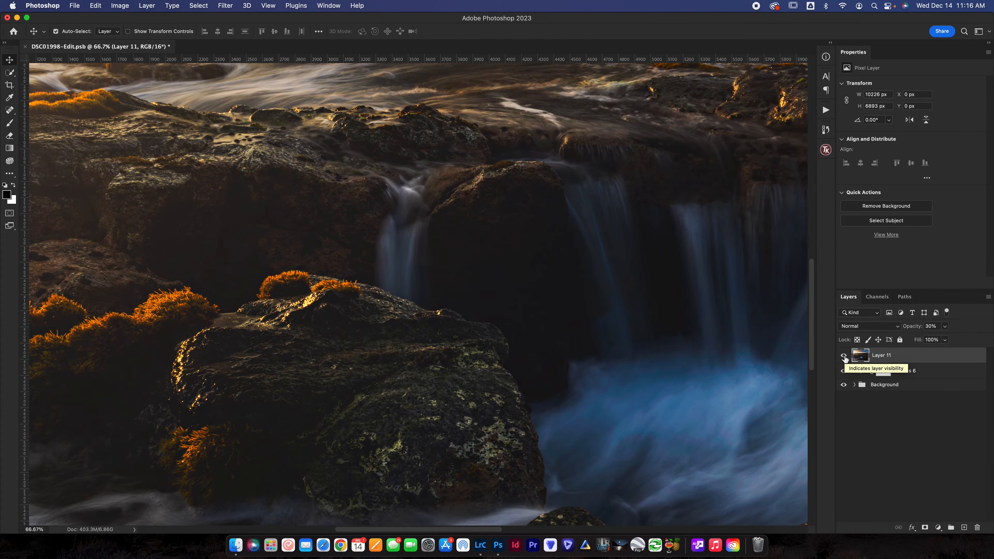
pyautogui.click(844, 356)
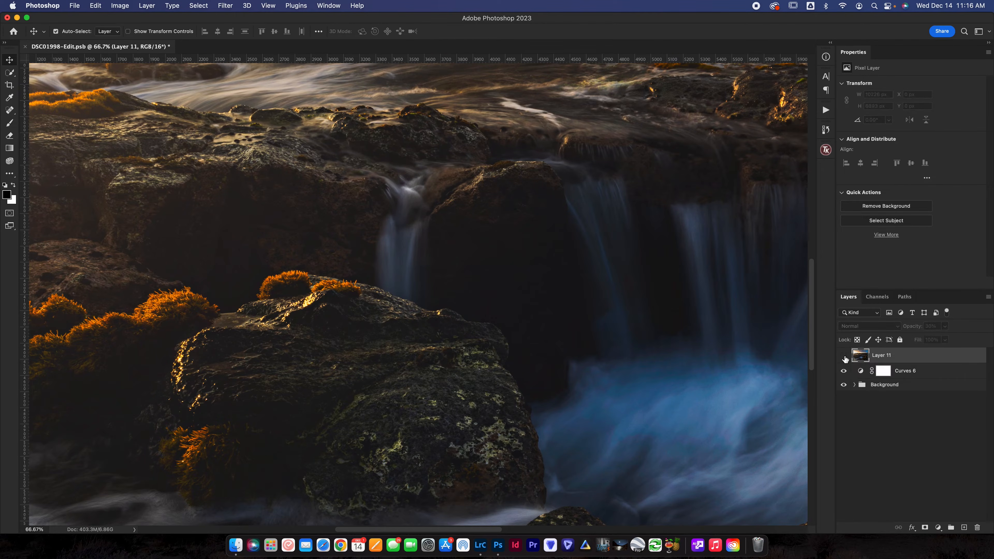
pyautogui.click(844, 356)
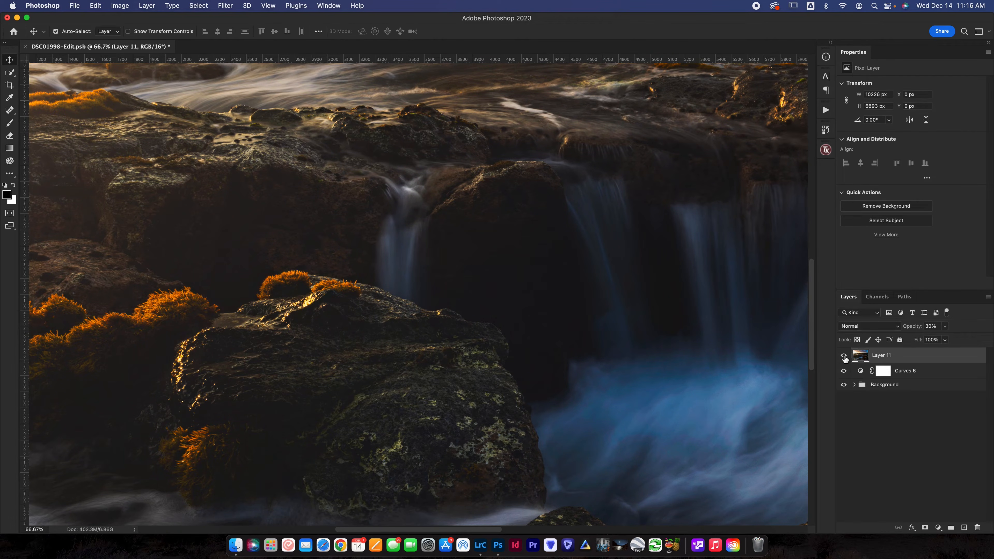
pyautogui.click(844, 356)
pyautogui.click(844, 356)
pyautogui.press('super+0')
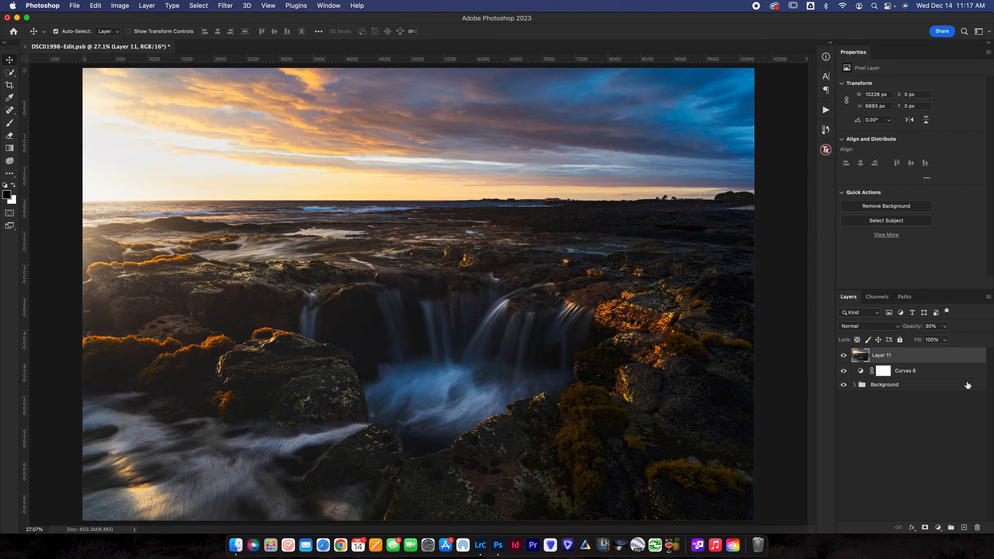
# Set the sharpened layer's opacity to 50% and compare the image with and without it.
pyautogui.moveTo(915, 328); pyautogui.dragTo(924, 330)
pyautogui.click(844, 355)
pyautogui.click(844, 355)
pyautogui.click(844, 355)
pyautogui.click(844, 355)
pyautogui.click(827, 109)
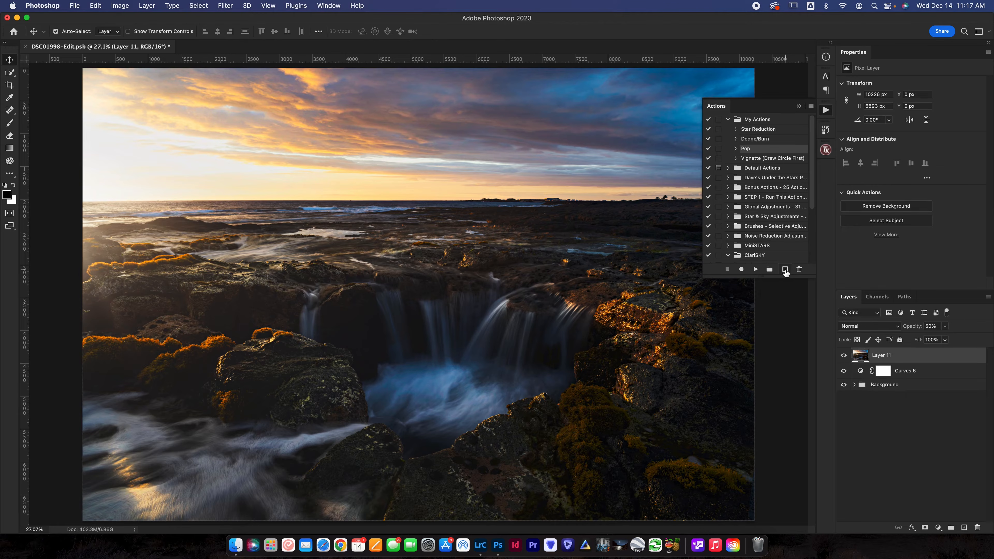
pyautogui.click(799, 107)
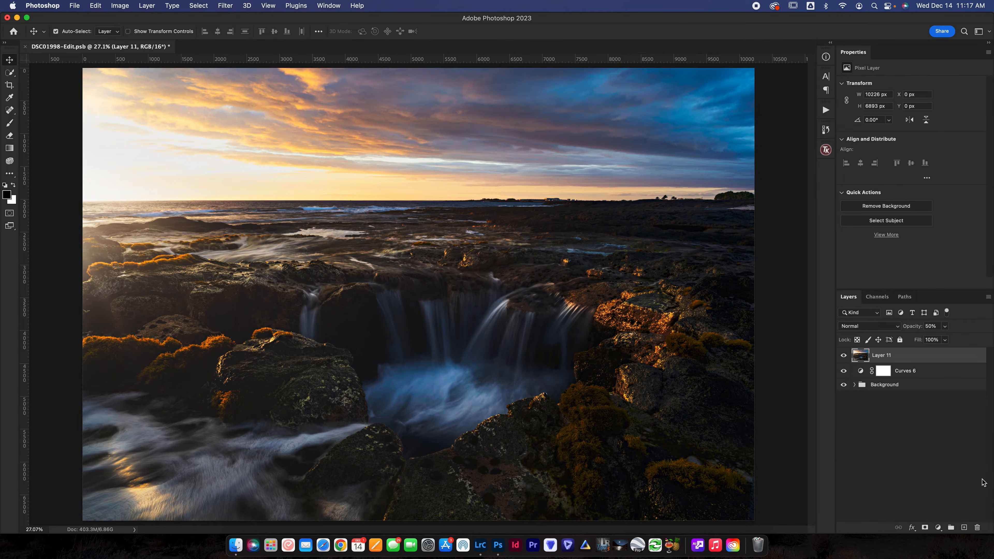
# Create a new layer group above the sharpened layer and add two blank layers inside it.
pyautogui.click(951, 528)
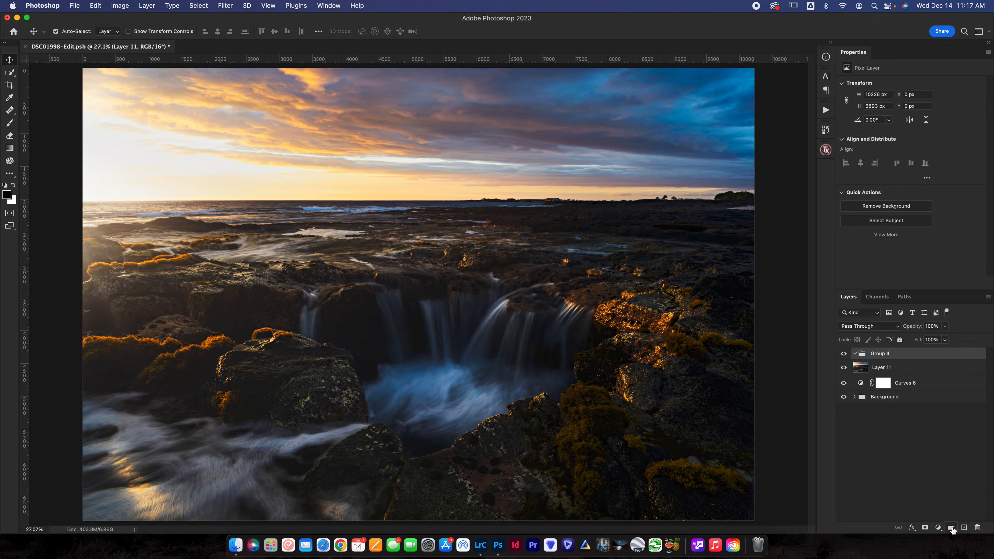
pyautogui.click(964, 528)
pyautogui.click(964, 528)
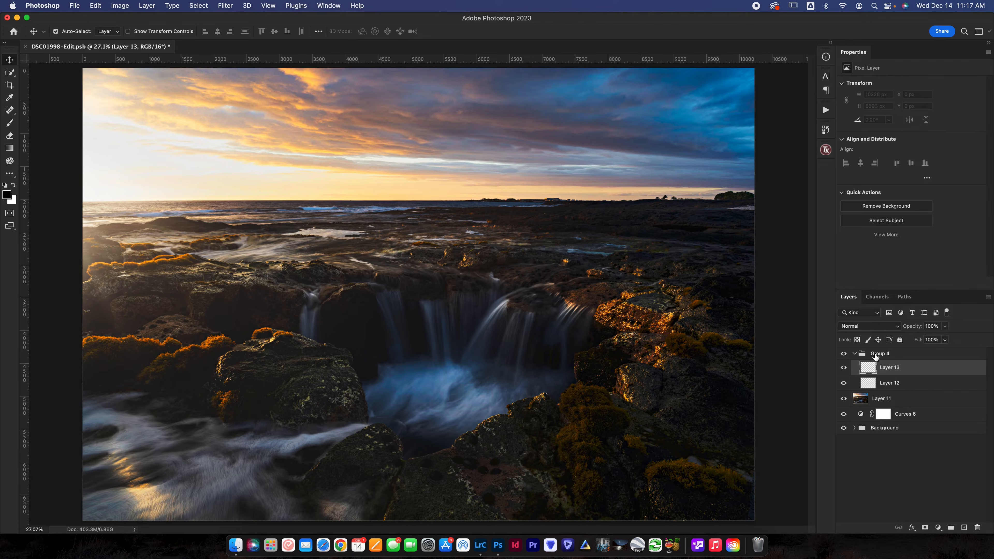
# Draw an elliptical selection about 8848 by 5596 px around the waterfall, leaving the image corners outside it.
pyautogui.click(9, 77)
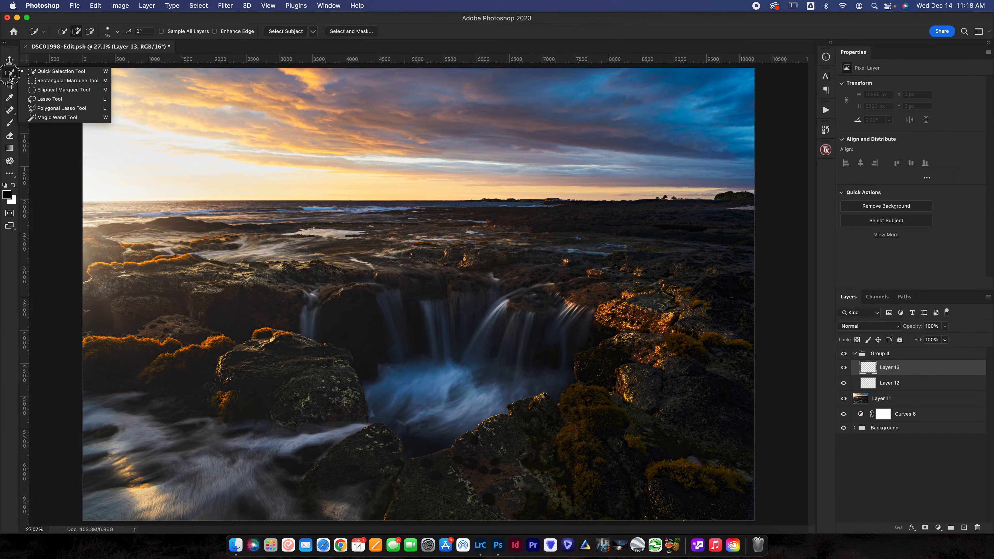
pyautogui.moveTo(10, 77); pyautogui.dragTo(65, 90)
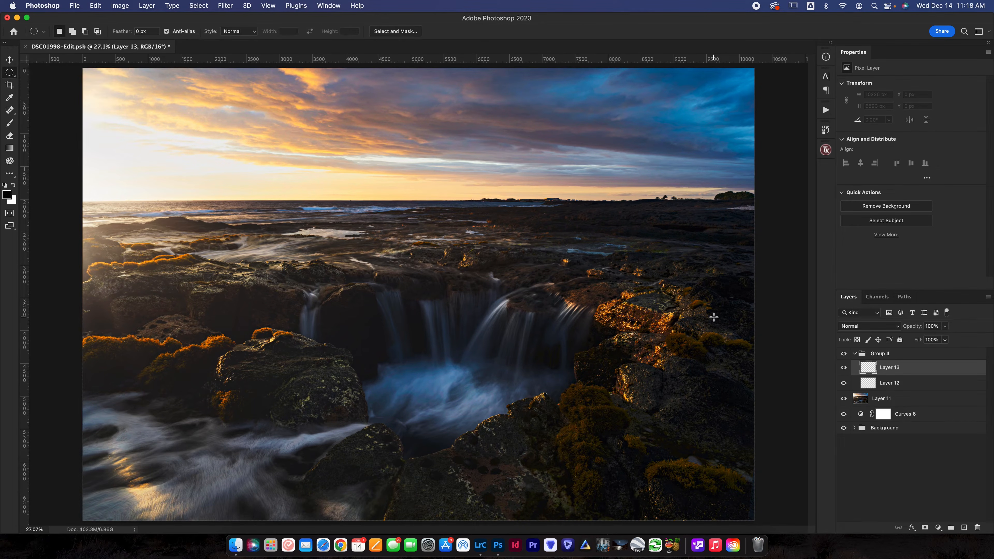
pyautogui.press('super+minus')
pyautogui.press('super+minus')
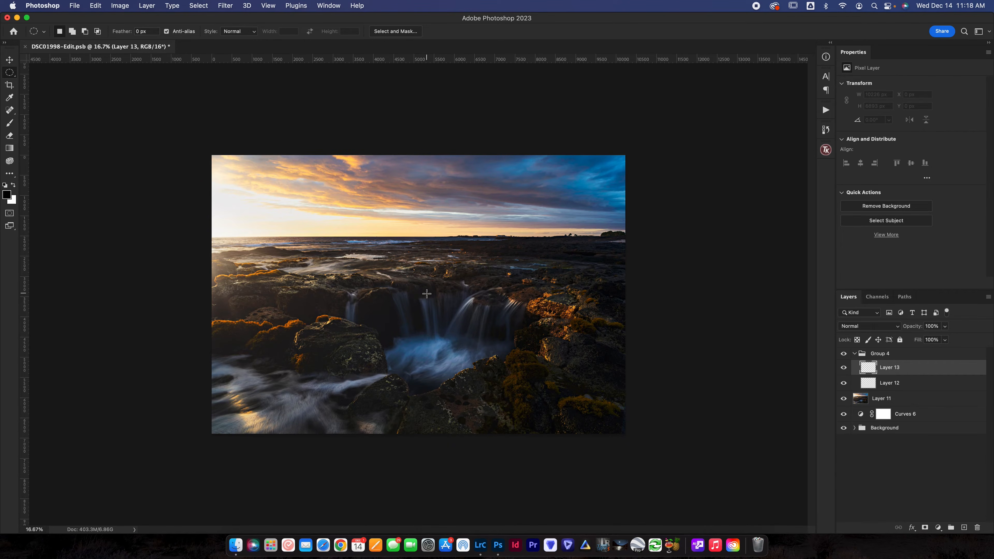
pyautogui.moveTo(427, 293)
pyautogui.mouseDown()
pyautogui.moveTo(635, 399)
pyautogui.moveTo(727, 485)
pyautogui.moveTo(729, 470)
pyautogui.moveTo(747, 475)
pyautogui.moveTo(684, 431)
pyautogui.moveTo(637, 417)
pyautogui.moveTo(599, 369)
pyautogui.moveTo(595, 395)
pyautogui.moveTo(608, 412)
pyautogui.moveTo(605, 401)
pyautogui.mouseUp()
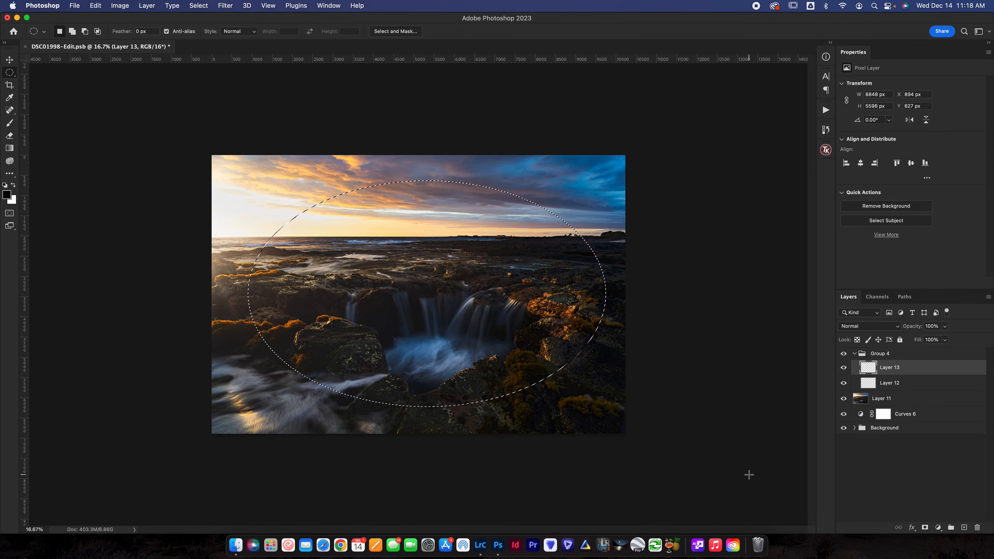
# Feather the elliptical selection by 1000 pixels.
pyautogui.click(208, 4)
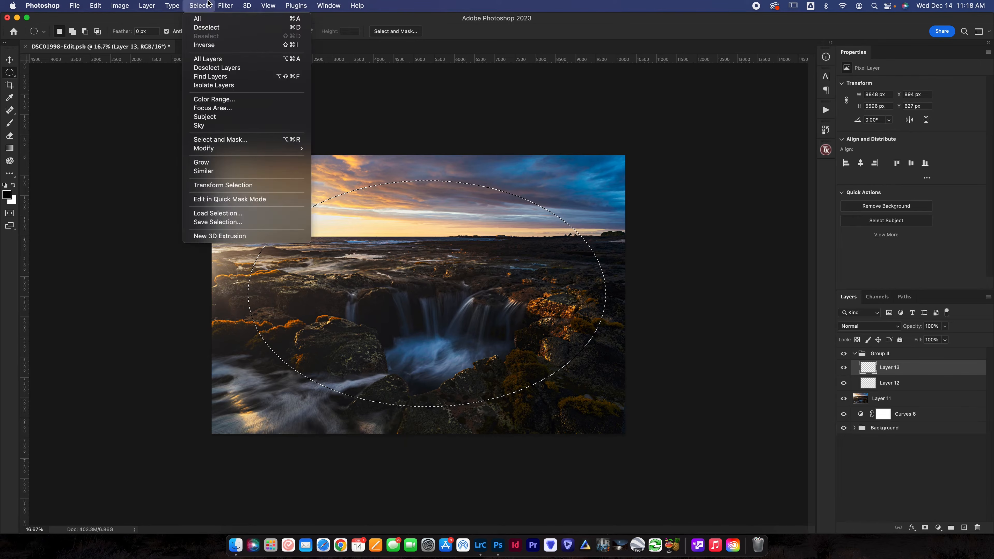
pyautogui.moveTo(215, 149)
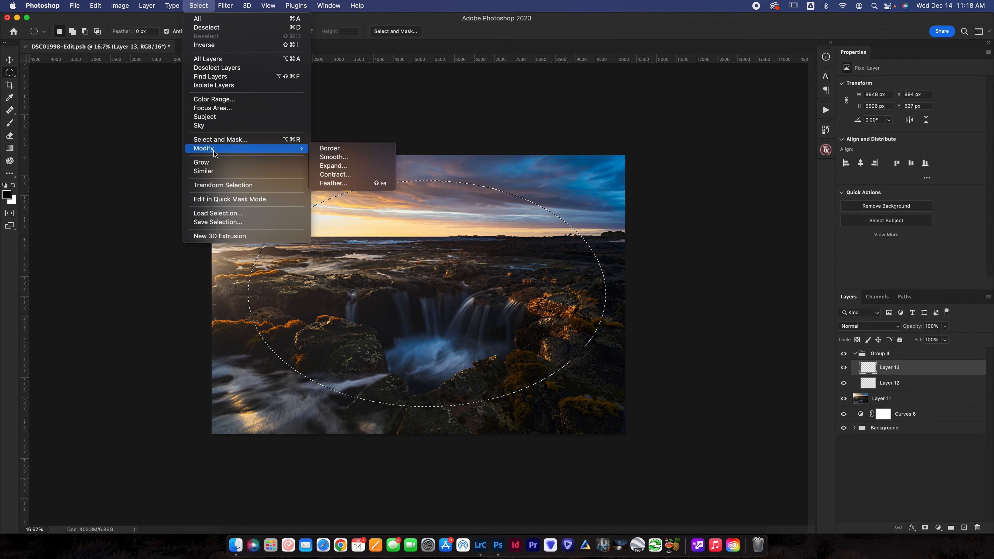
pyautogui.click(358, 184)
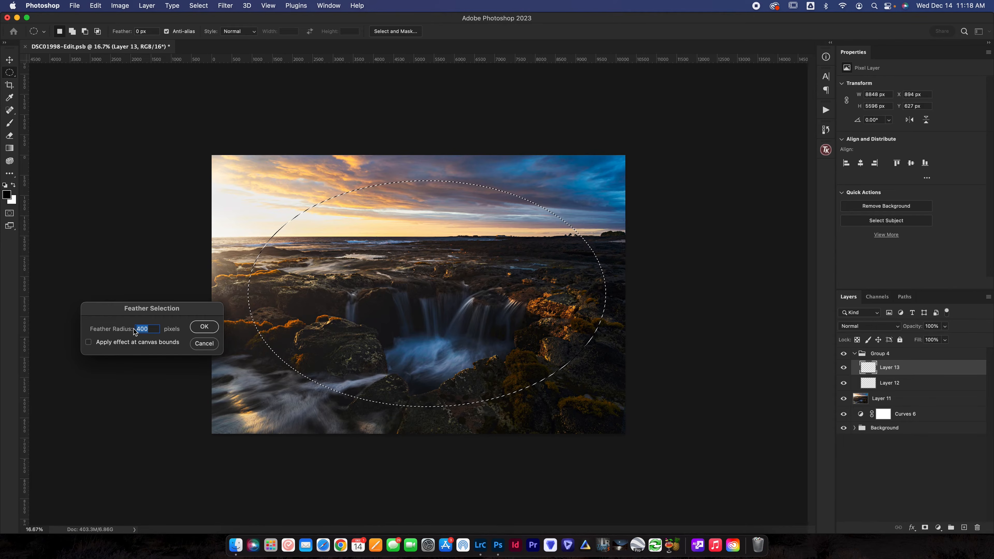
pyautogui.write('1000')
pyautogui.click(202, 327)
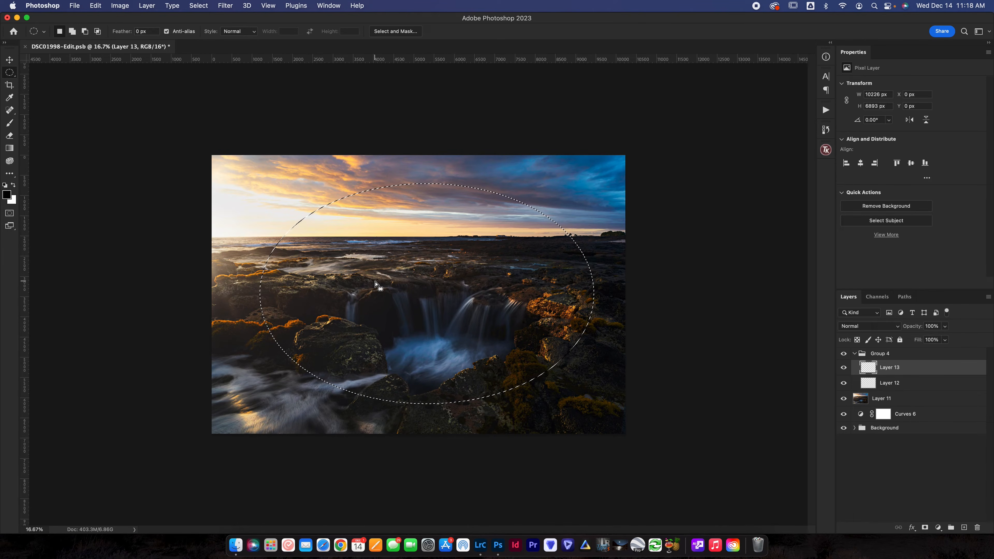
# Fill the feathered selection with white at 100% opacity on the upper blank layer of the group.
pyautogui.click(95, 5)
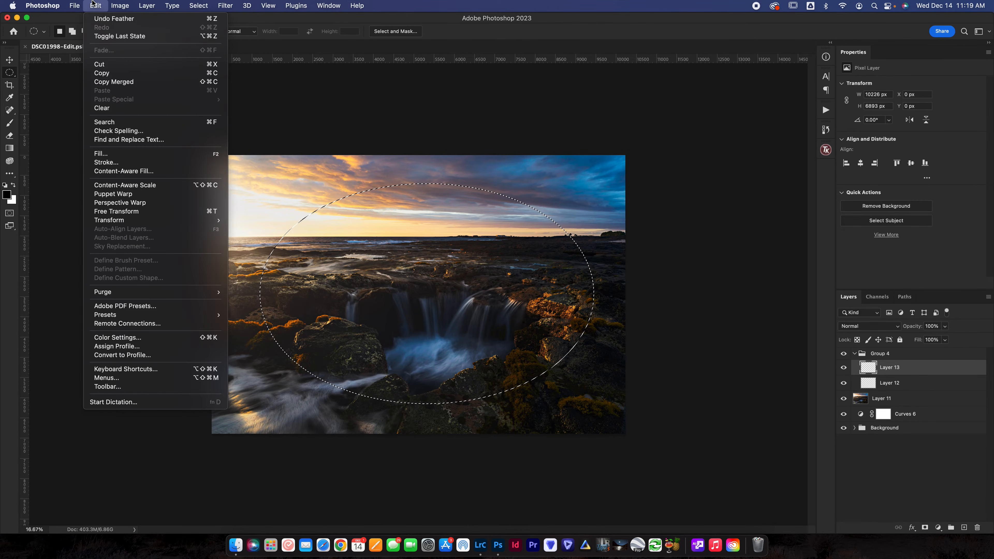
pyautogui.click(115, 154)
pyautogui.click(610, 278)
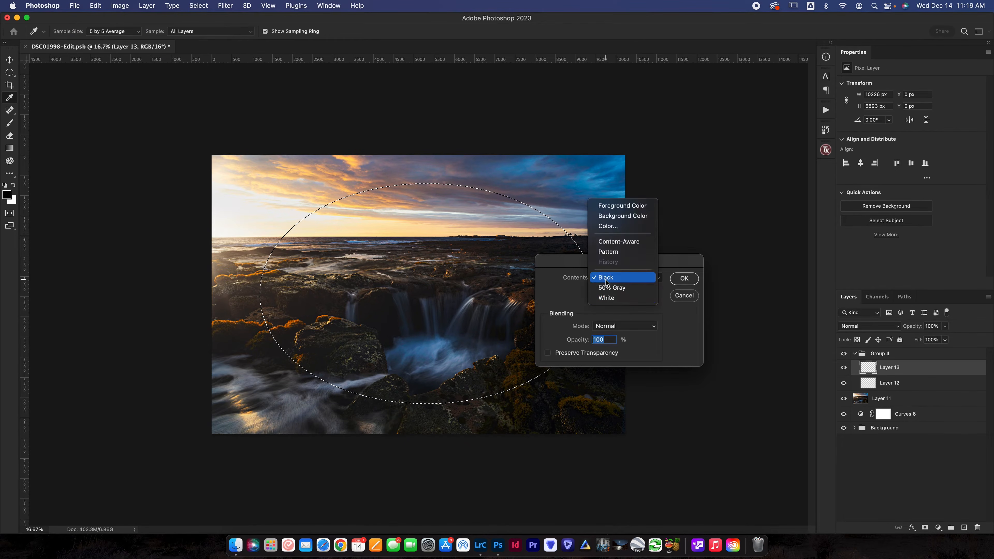
pyautogui.click(608, 298)
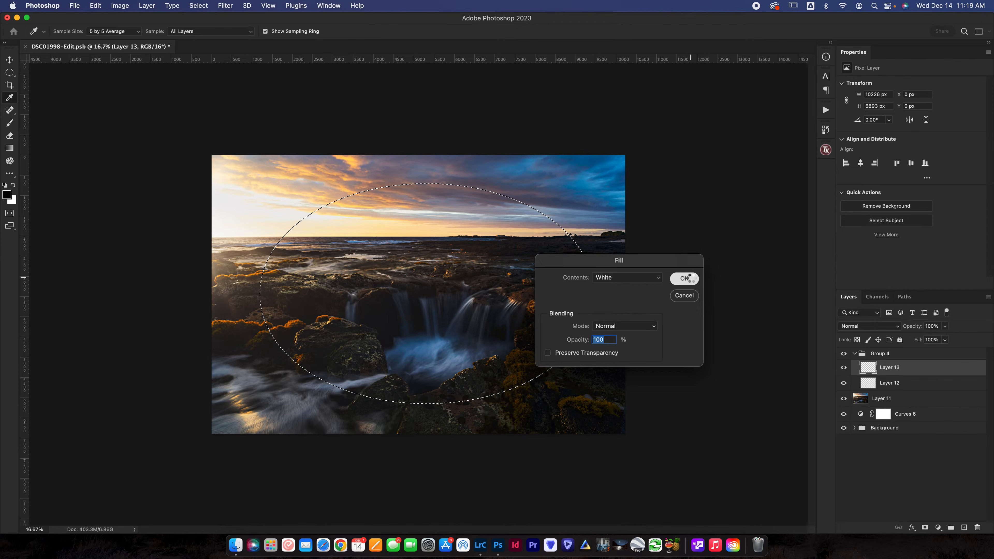
pyautogui.click(676, 284)
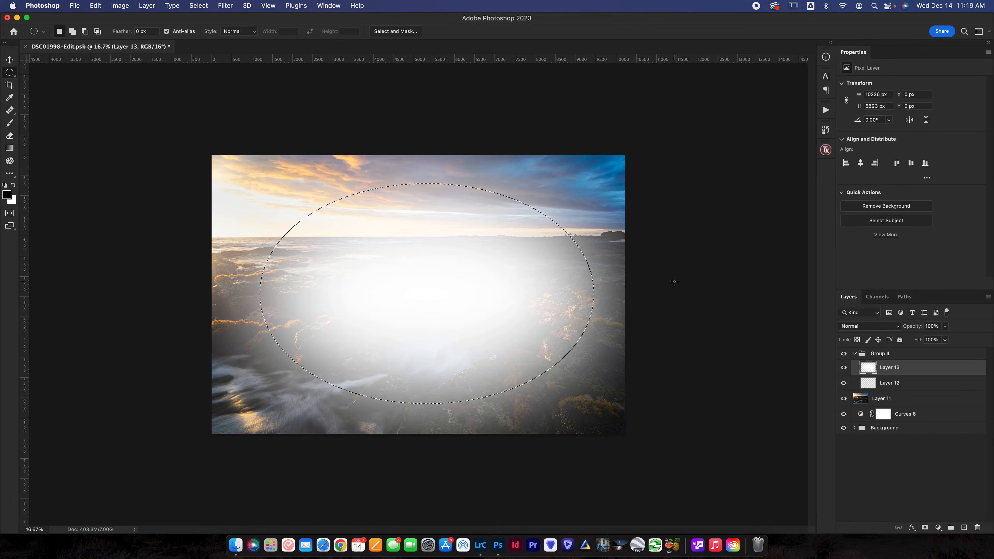
# Set the white-filled layer's blend mode to Overlay and its opacity to 30%.
pyautogui.click(892, 326)
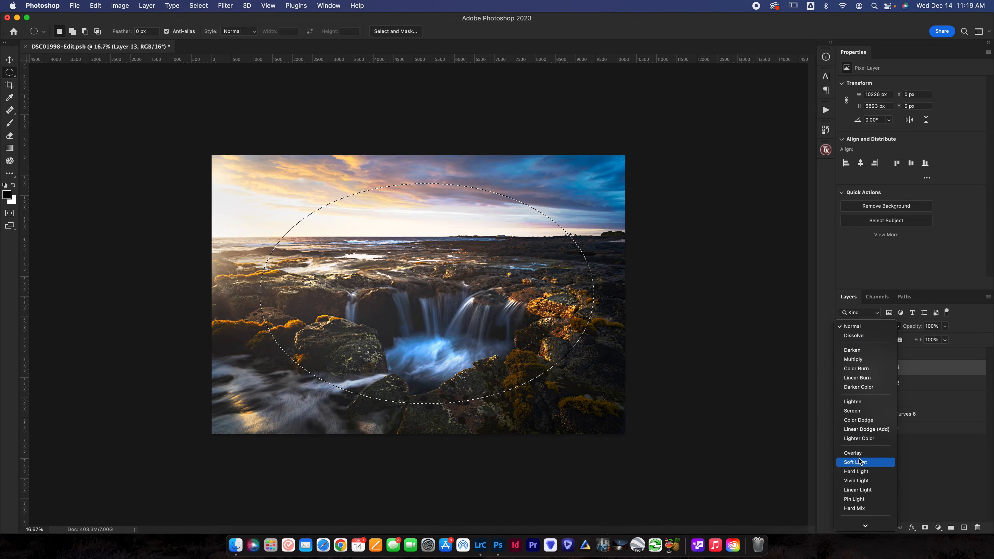
pyautogui.click(862, 460)
pyautogui.click(930, 326)
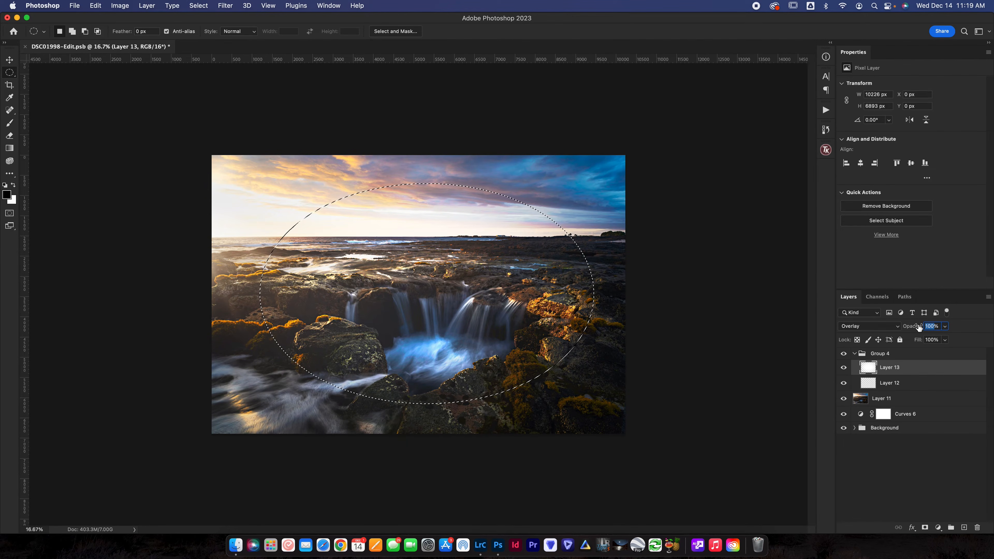
pyautogui.write('30')
pyautogui.press('Return')
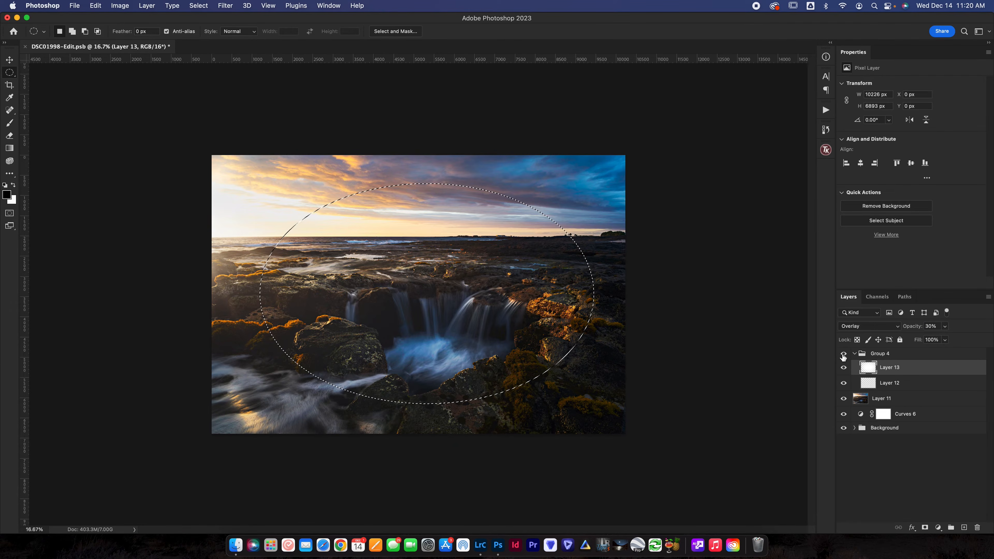
# Invert the selection and fill it with black on the lower blank layer of the group, Layer 12.
pyautogui.click(198, 5)
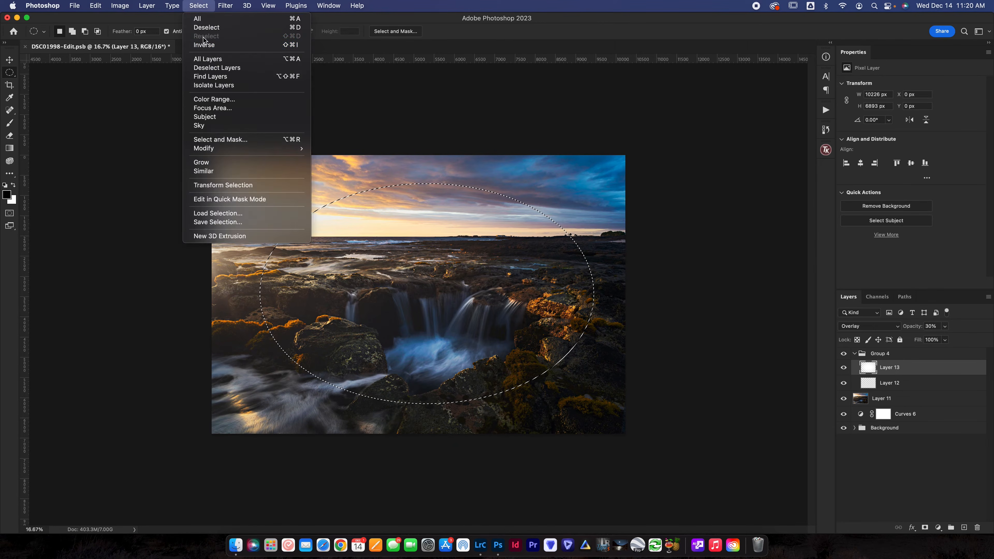
pyautogui.click(204, 44)
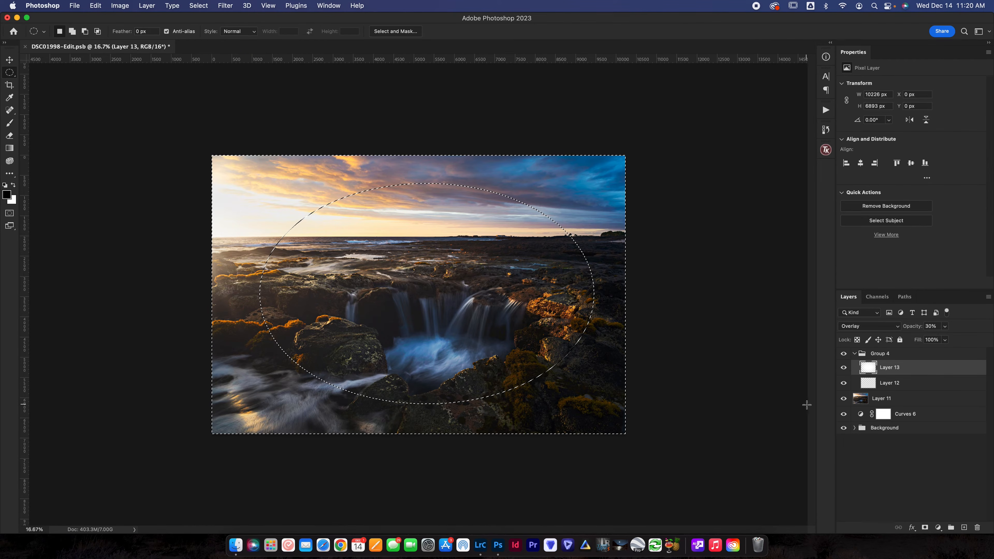
pyautogui.click(887, 384)
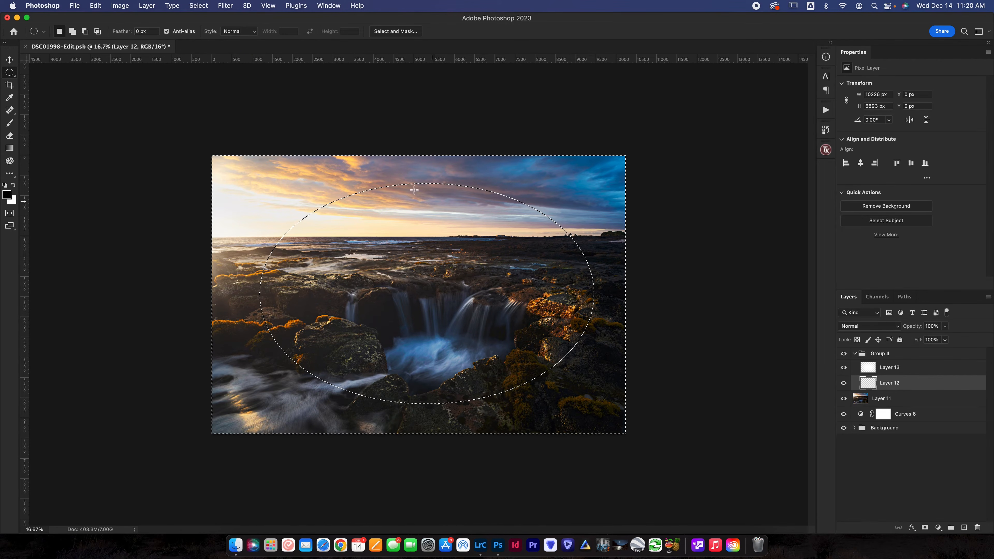
pyautogui.click(99, 5)
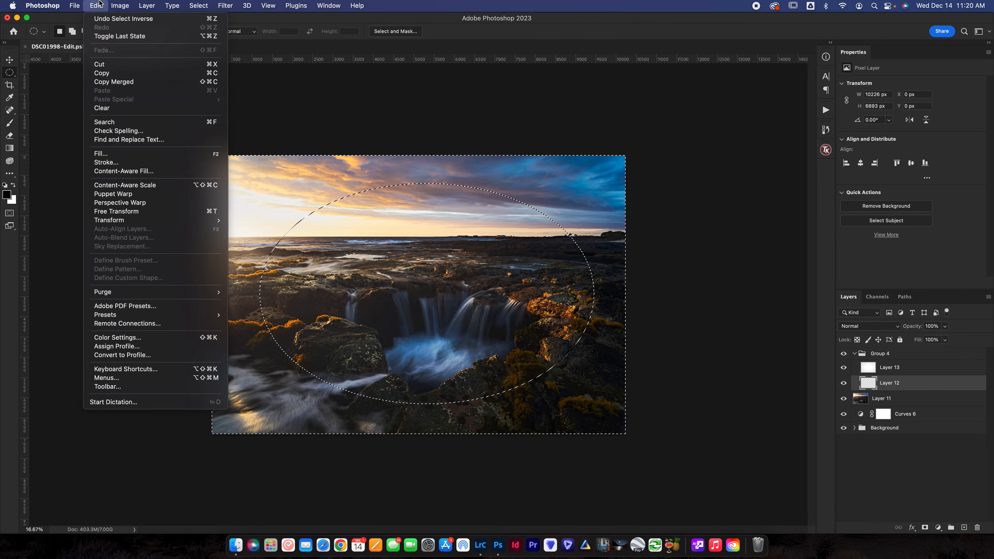
pyautogui.click(102, 154)
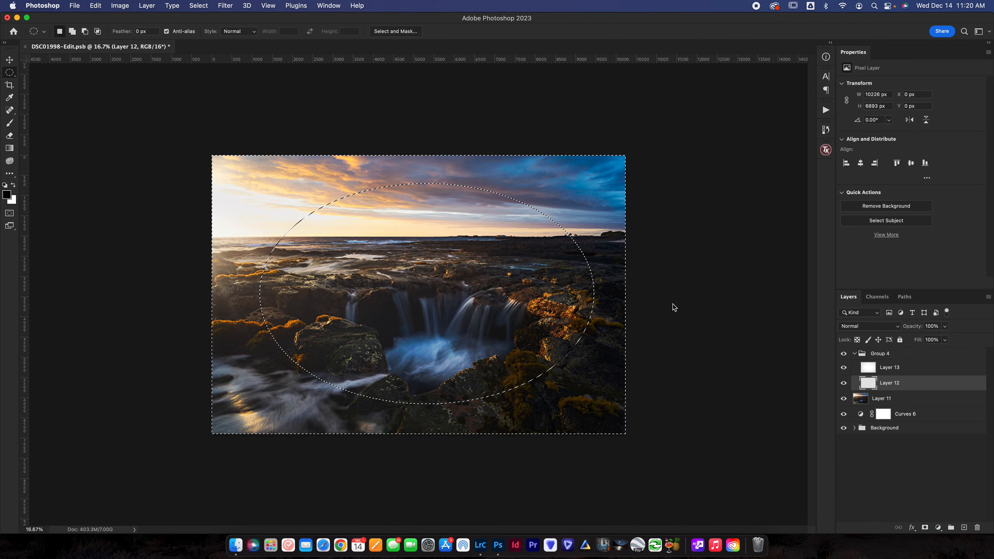
pyautogui.click(644, 279)
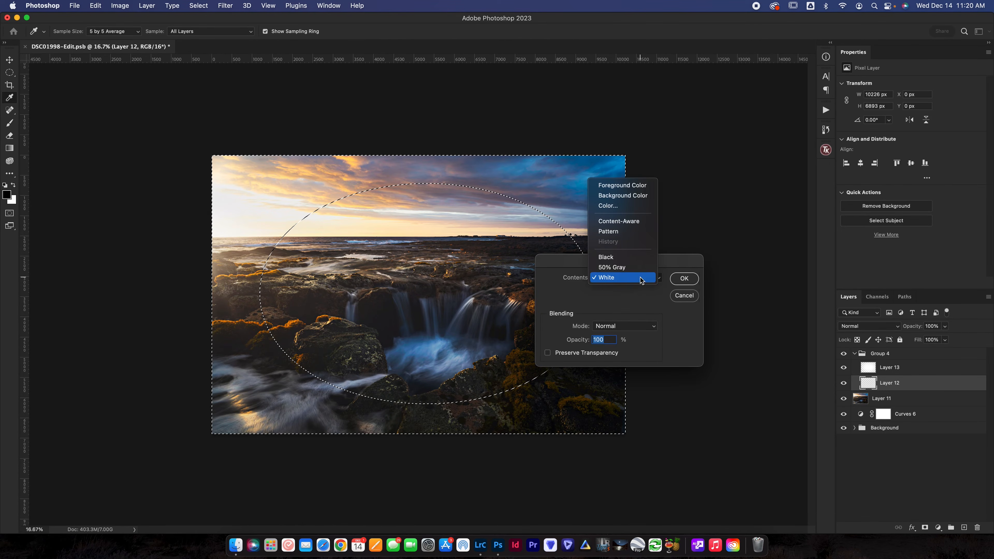
pyautogui.click(631, 262)
pyautogui.click(685, 278)
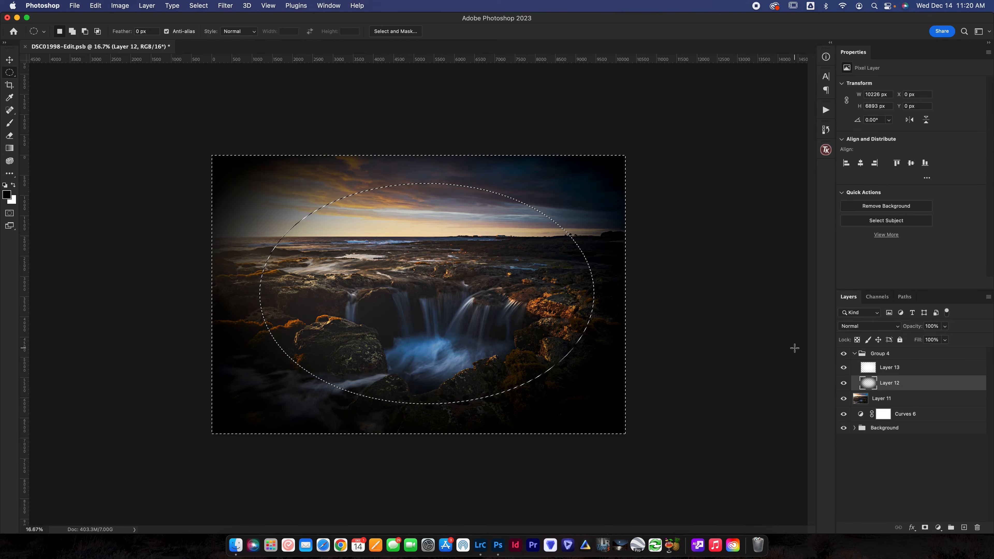
# Set the black-filled vignette layer's blend mode to Overlay and clear the selection.
pyautogui.click(845, 326)
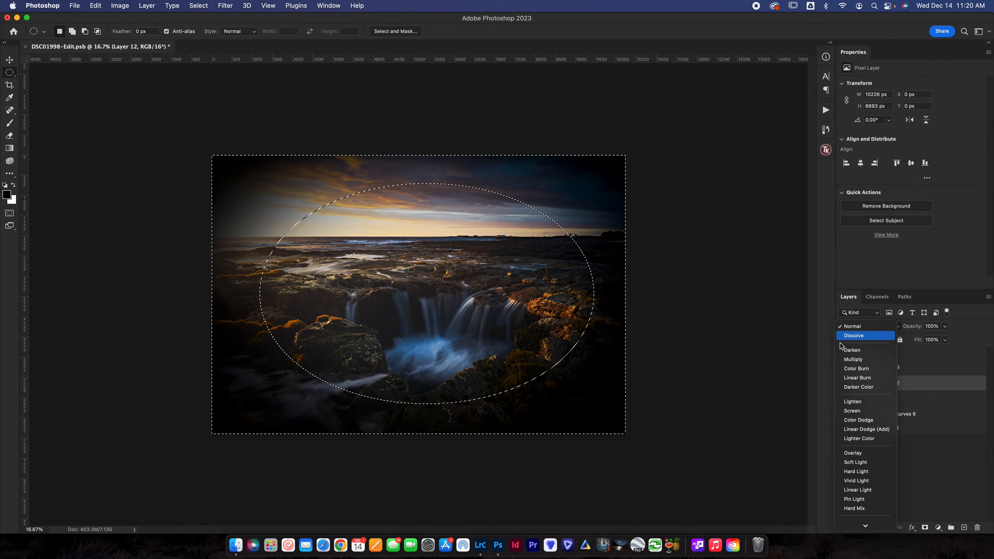
pyautogui.click(853, 453)
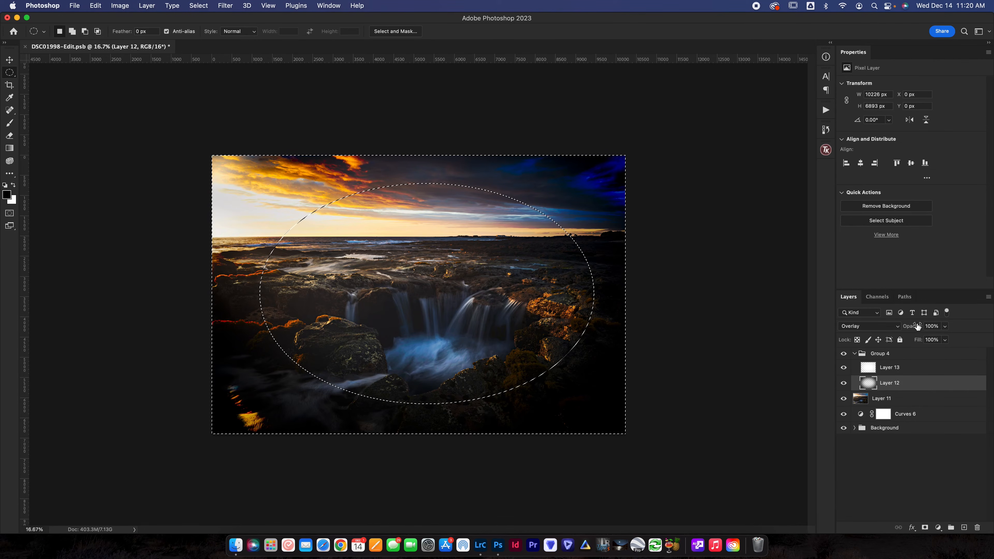
pyautogui.press('super+d')
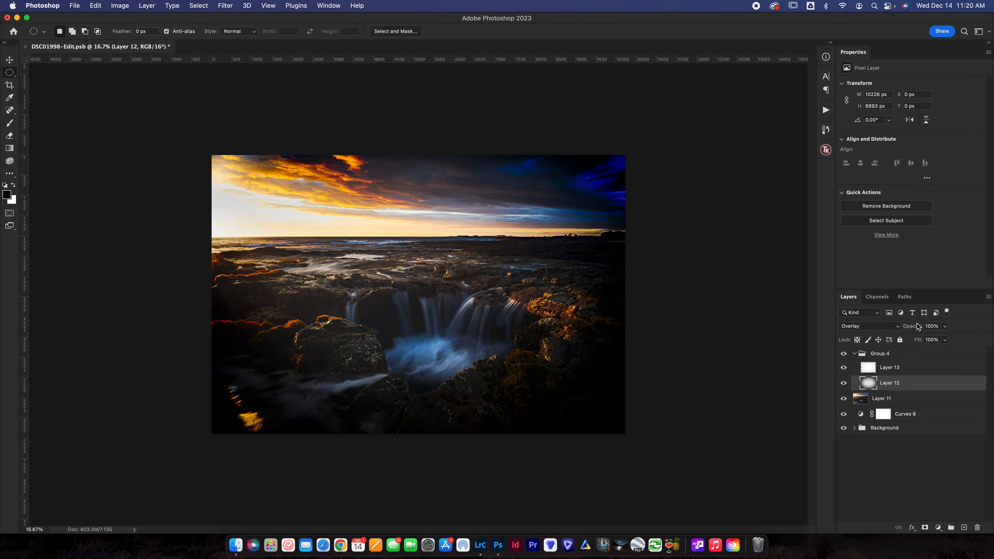
# Warp the black vignette layer, pulling its upper-right, lower-left and upper-left corners outward beyond the image.
pyautogui.press('super+minus')
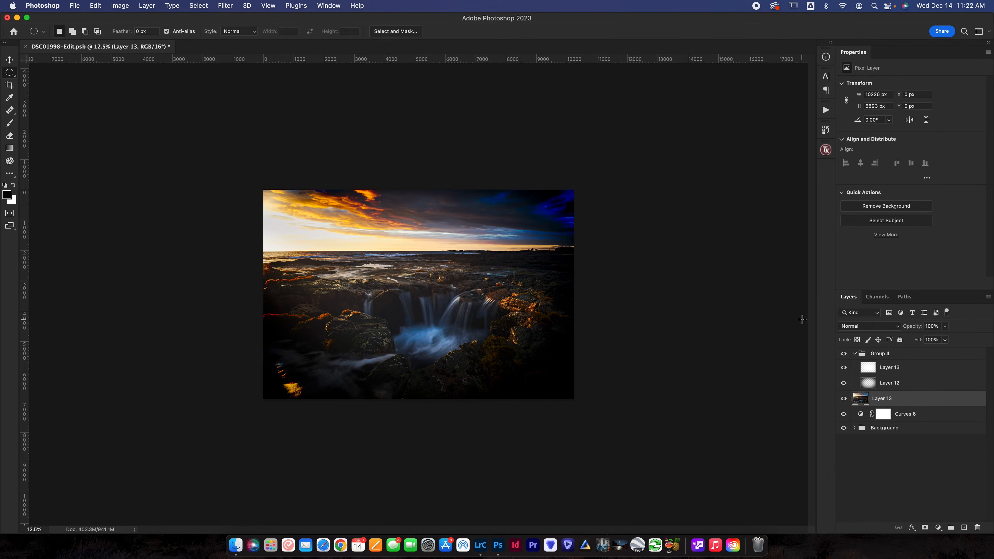
pyautogui.click(883, 383)
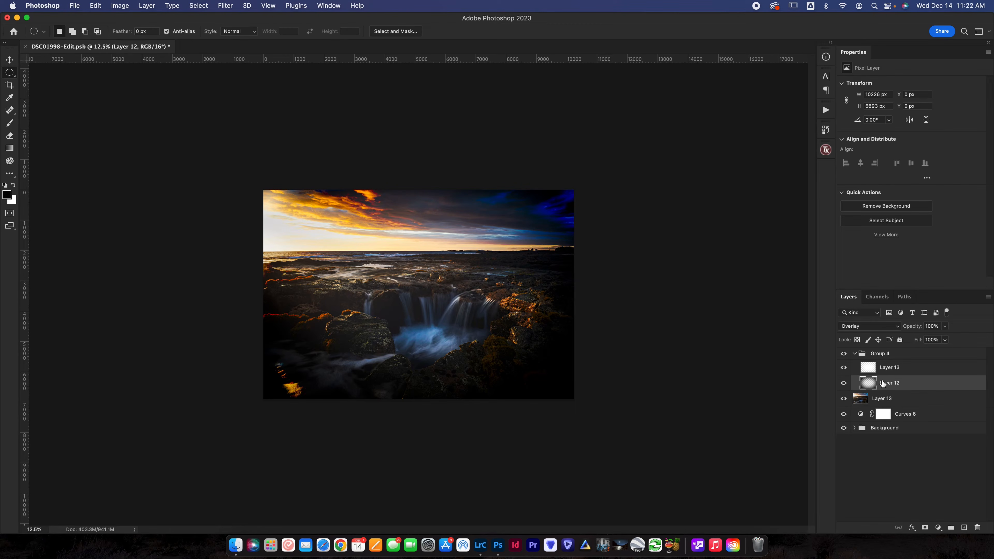
pyautogui.press('super+t')
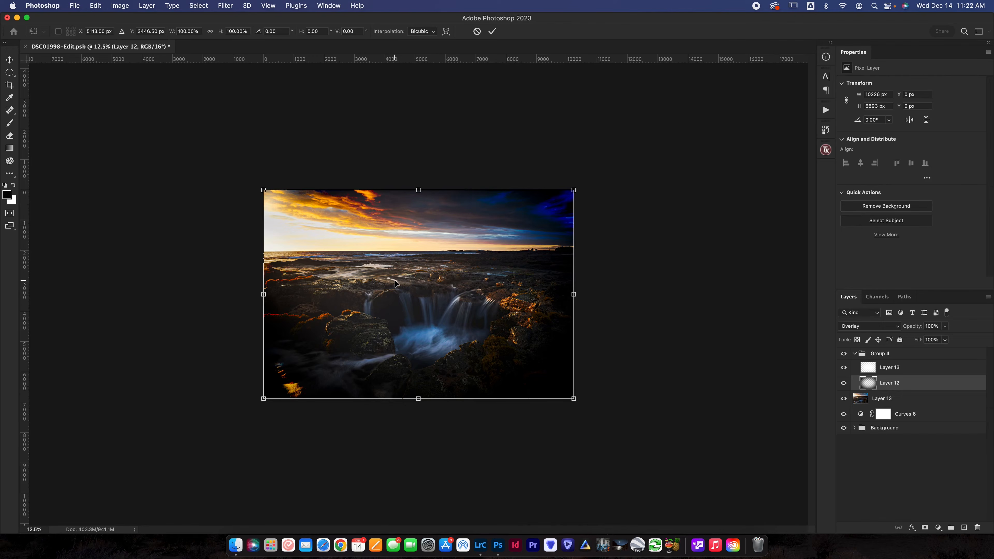
pyautogui.rightClick(422, 275)
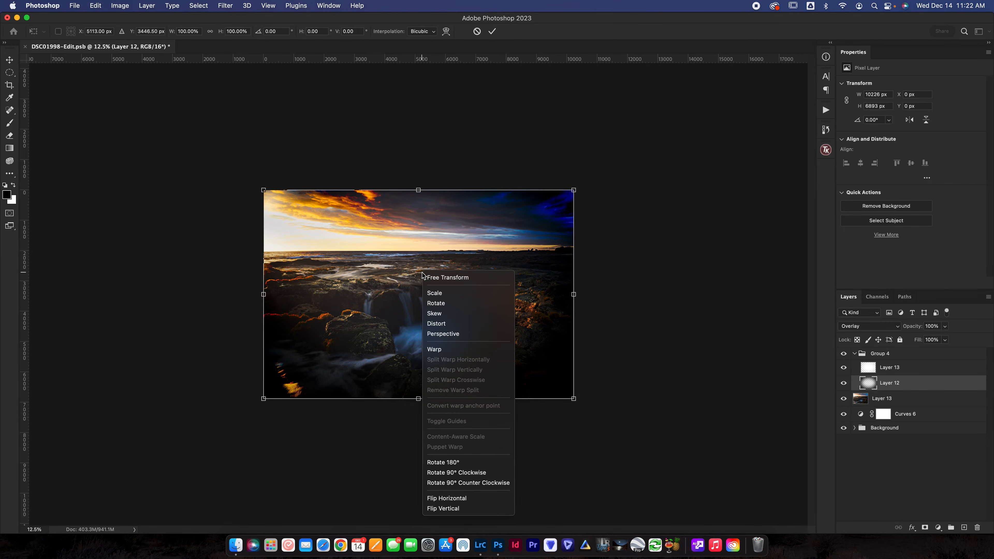
pyautogui.click(434, 350)
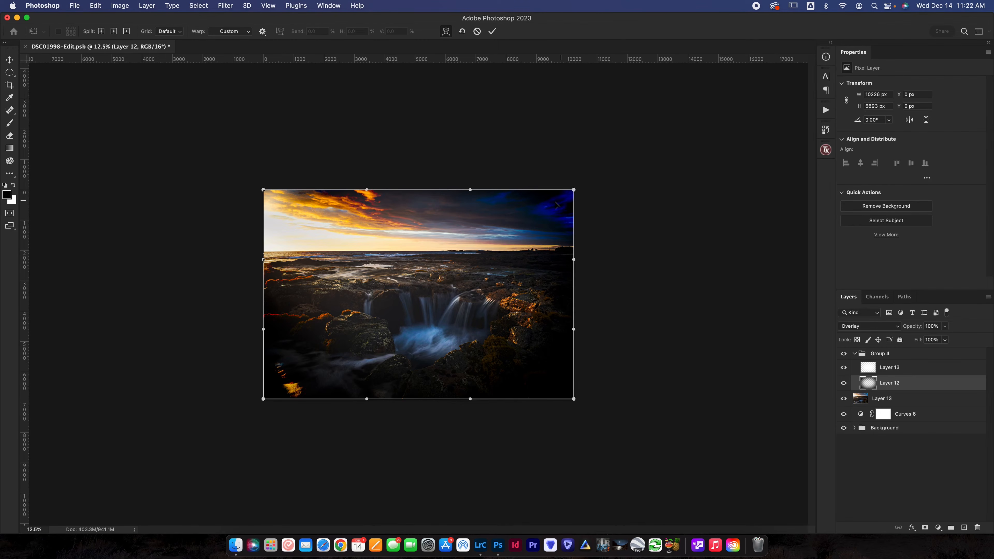
pyautogui.moveTo(556, 202); pyautogui.dragTo(590, 185)
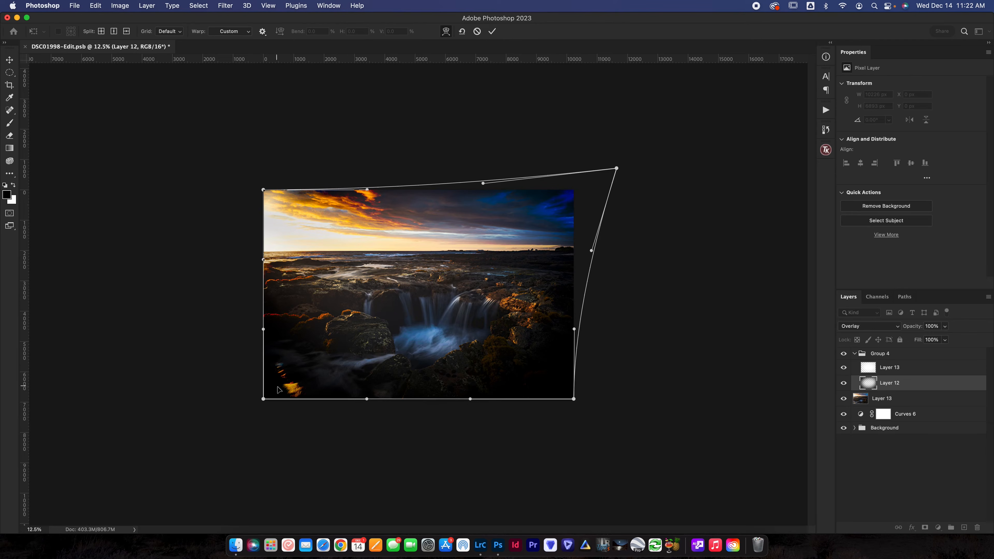
pyautogui.moveTo(263, 399); pyautogui.dragTo(217, 432)
pyautogui.moveTo(262, 191); pyautogui.dragTo(203, 164)
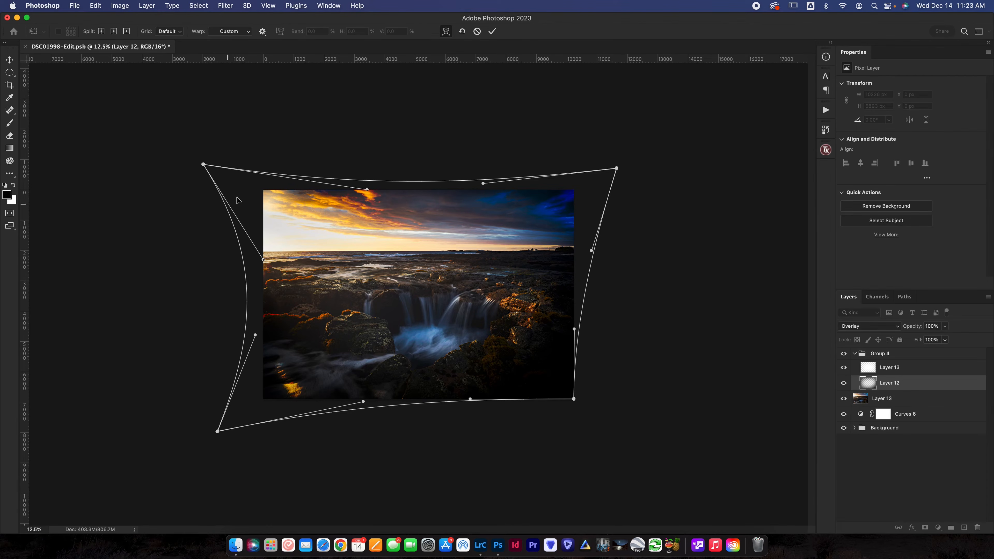
# Stretch all four corners of the vignette's warp much farther outside the canvas so the dark edges lighten.
pyautogui.moveTo(229, 196); pyautogui.dragTo(104, 165)
pyautogui.moveTo(371, 173); pyautogui.dragTo(371, 152)
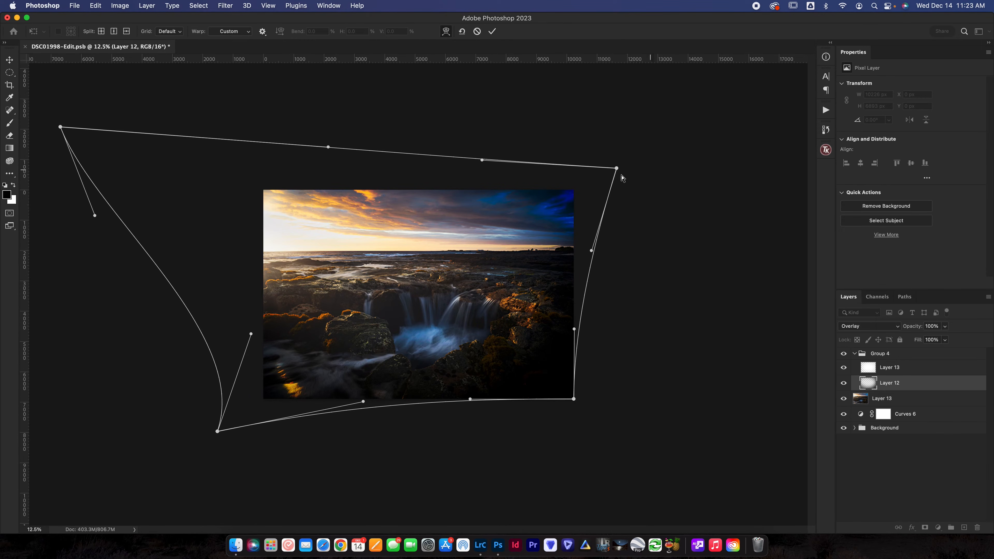
pyautogui.moveTo(617, 169); pyautogui.dragTo(715, 126)
pyautogui.moveTo(582, 171); pyautogui.dragTo(601, 163)
pyautogui.moveTo(574, 399); pyautogui.dragTo(630, 432)
pyautogui.moveTo(580, 407); pyautogui.dragTo(595, 421)
pyautogui.moveTo(432, 410); pyautogui.dragTo(428, 407)
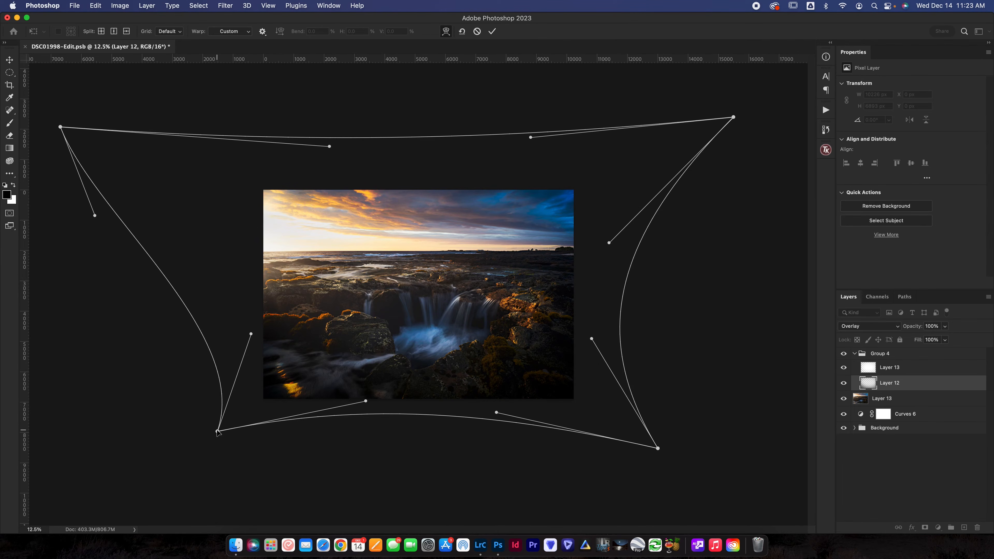
pyautogui.moveTo(217, 432); pyautogui.dragTo(168, 492)
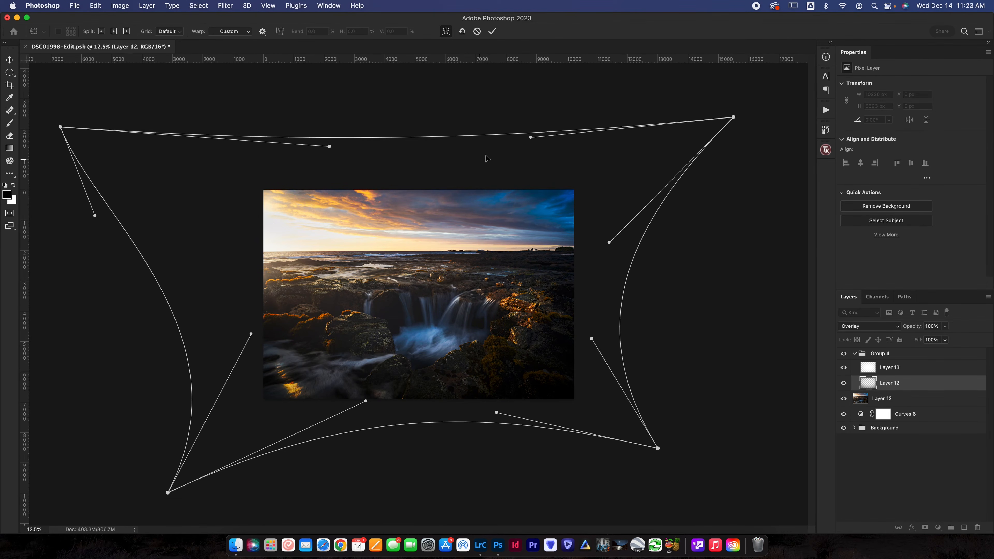
# Fine-tune the edges of the vignette's warp and apply it, leaving the layer about 22685 by 12810 px.
pyautogui.moveTo(411, 156); pyautogui.dragTo(412, 168)
pyautogui.moveTo(654, 166); pyautogui.dragTo(667, 156)
pyautogui.moveTo(609, 318); pyautogui.dragTo(620, 325)
pyautogui.moveTo(586, 415); pyautogui.dragTo(603, 431)
pyautogui.moveTo(421, 427); pyautogui.dragTo(417, 423)
pyautogui.moveTo(243, 411)
pyautogui.mouseDown()
pyautogui.moveTo(224, 408)
pyautogui.moveTo(231, 416)
pyautogui.mouseUp()
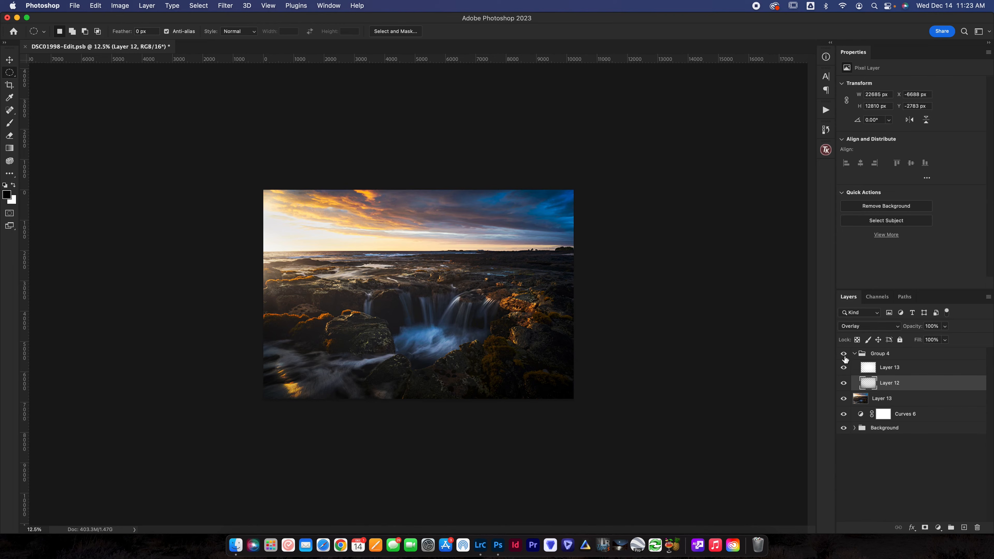
# Add a Hue/Saturation adjustment above the black vignette layer with saturation -27, and invert its mask to black.
pyautogui.click(939, 528)
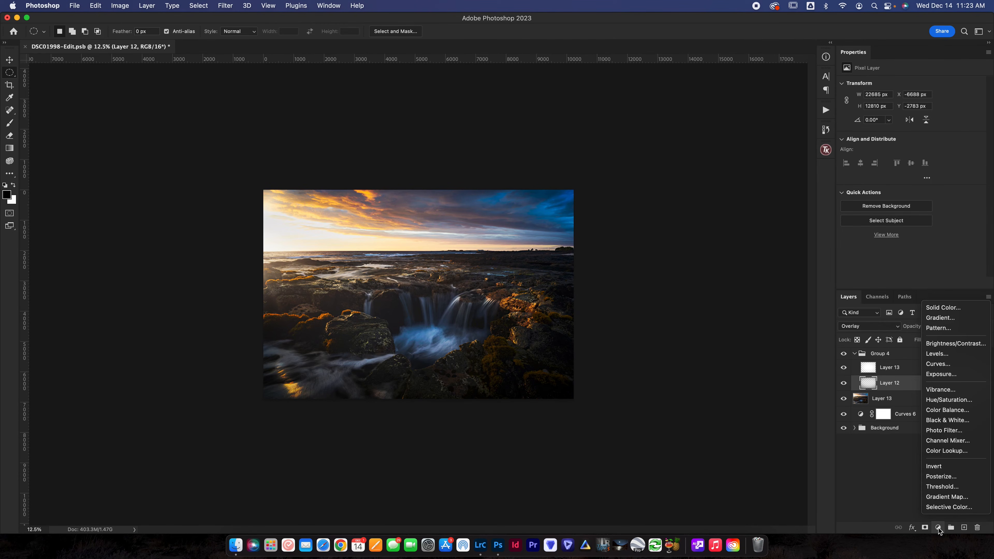
pyautogui.click(945, 401)
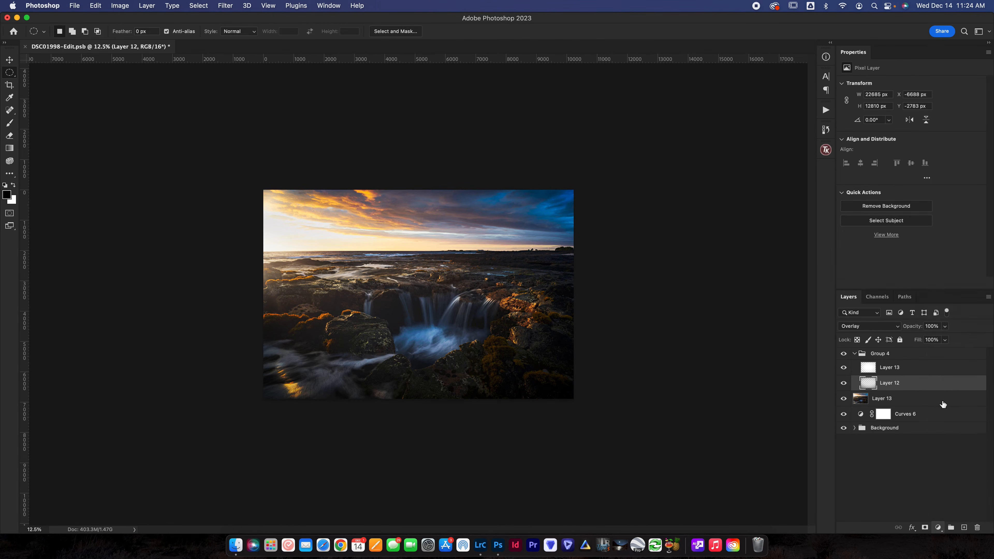
pyautogui.click(894, 140)
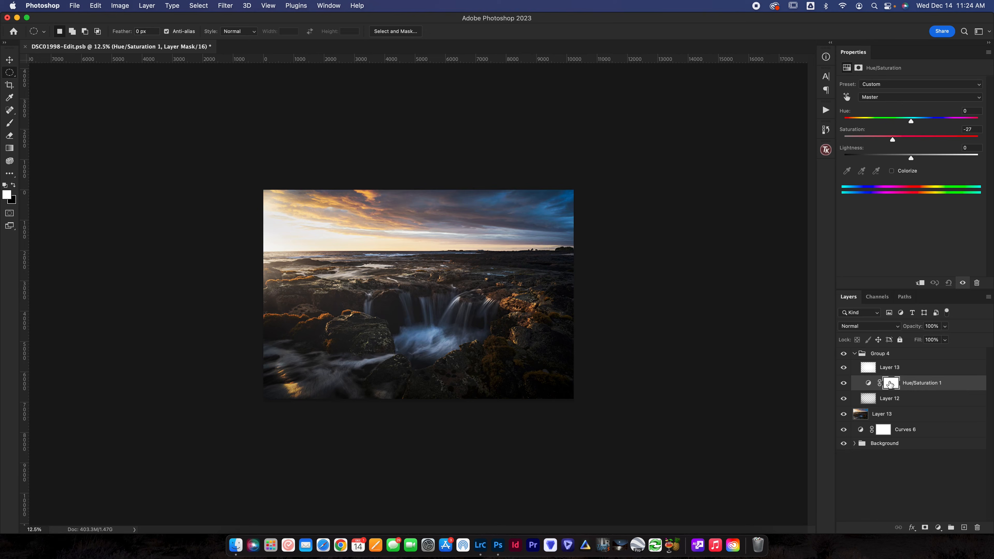
pyautogui.press('super+i')
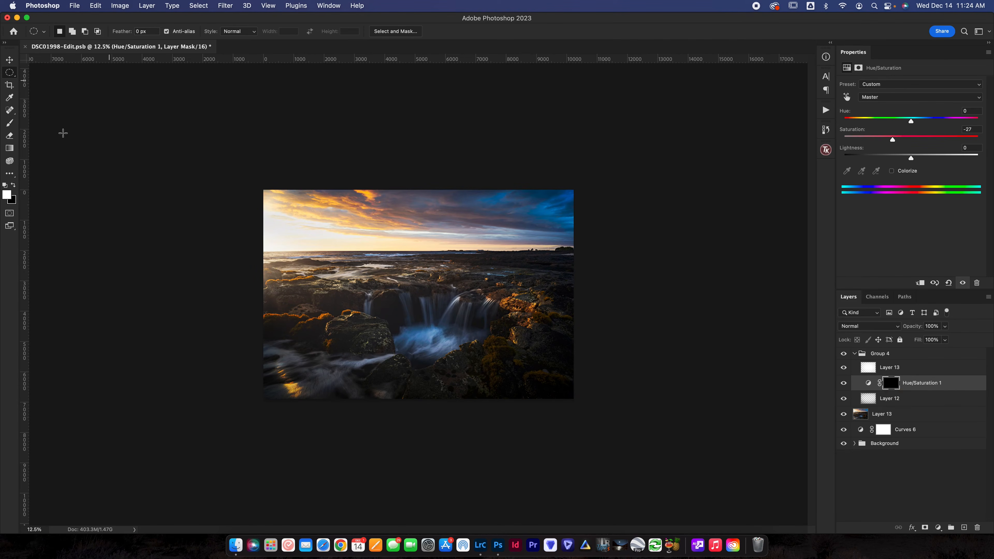
# Paint the Hue/Saturation mask white over the photo's upper-right blue sky with a 1000 px brush at 30% opacity.
pyautogui.click(10, 123)
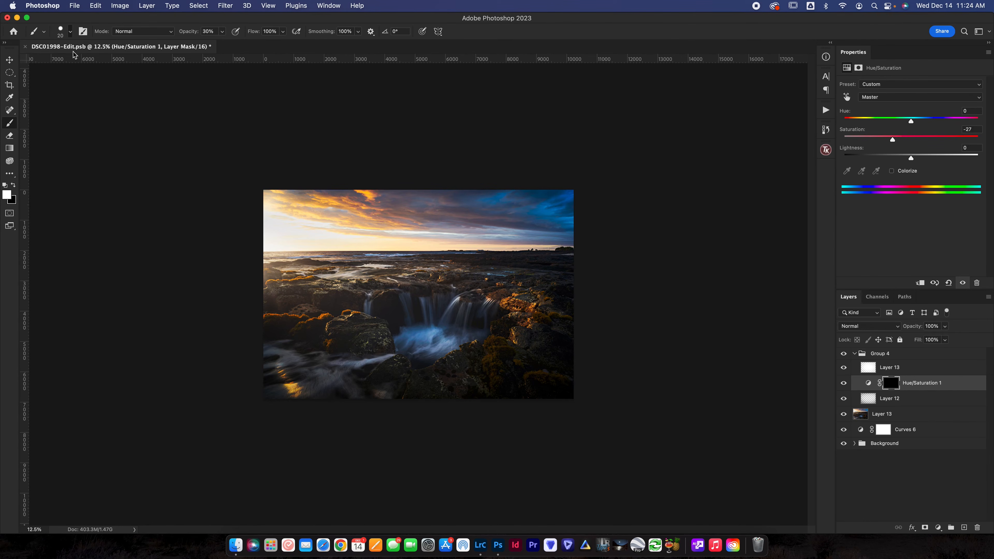
pyautogui.rightClick(77, 66)
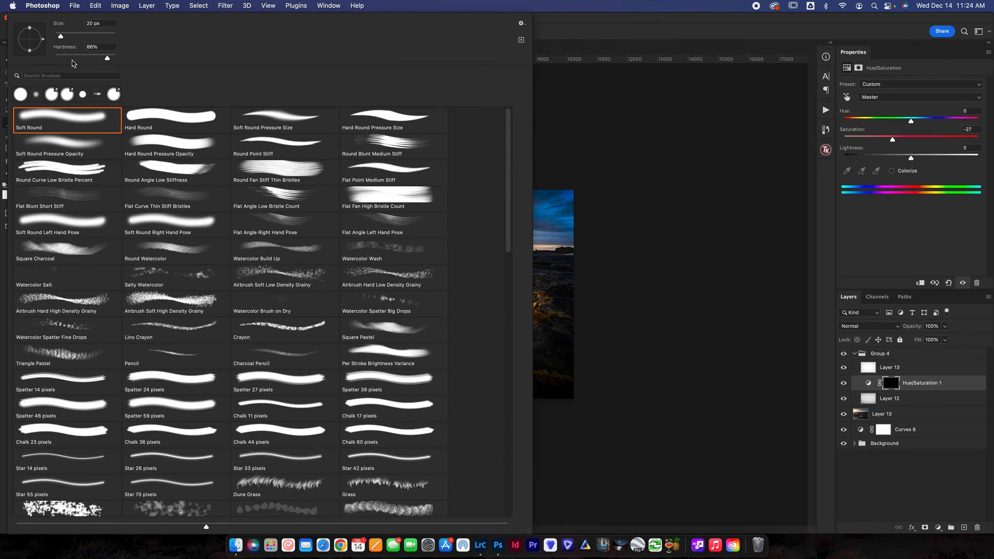
pyautogui.moveTo(83, 36); pyautogui.dragTo(108, 38)
pyautogui.click(687, 119)
pyautogui.press(']')
pyautogui.press(']')
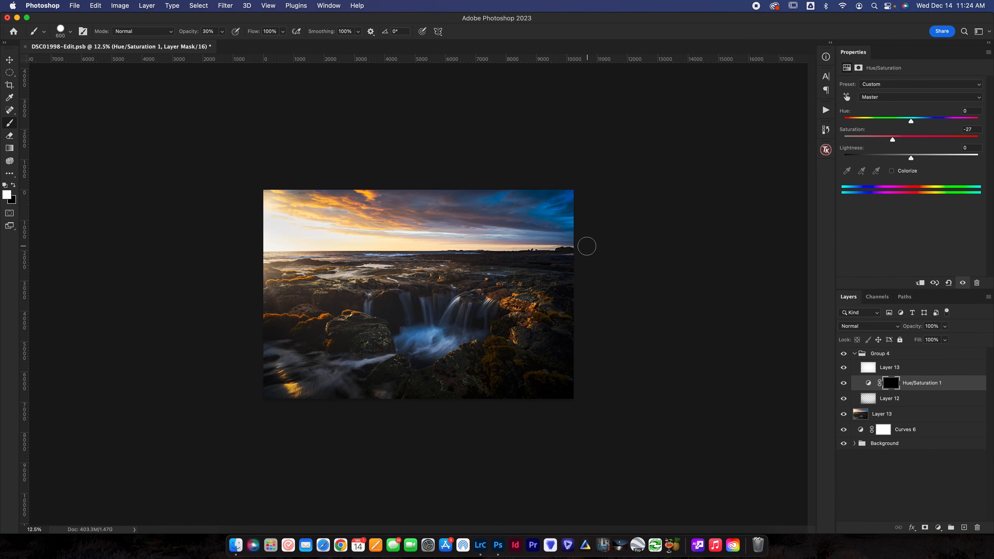
pyautogui.press(']')
pyautogui.press(']')
pyautogui.press(']')
pyautogui.press(']')
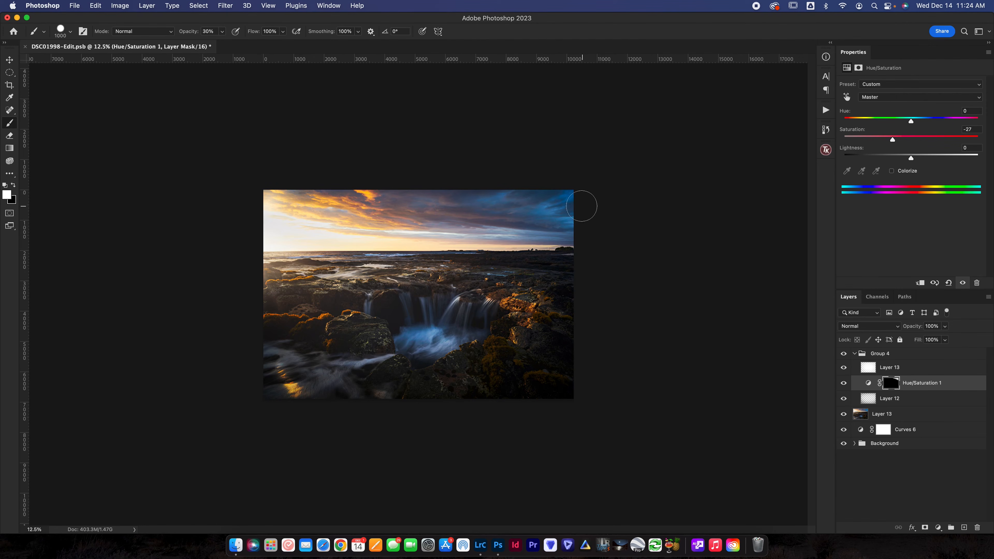
# Compare the photo with and without the Hue/Saturation adjustment and the whole vignette group, Group 4, at fit-to-screen size.
pyautogui.click(844, 382)
pyautogui.click(845, 383)
pyautogui.click(844, 354)
pyautogui.click(844, 355)
pyautogui.click(844, 354)
pyautogui.click(844, 354)
pyautogui.press('super+0')
pyautogui.click(844, 355)
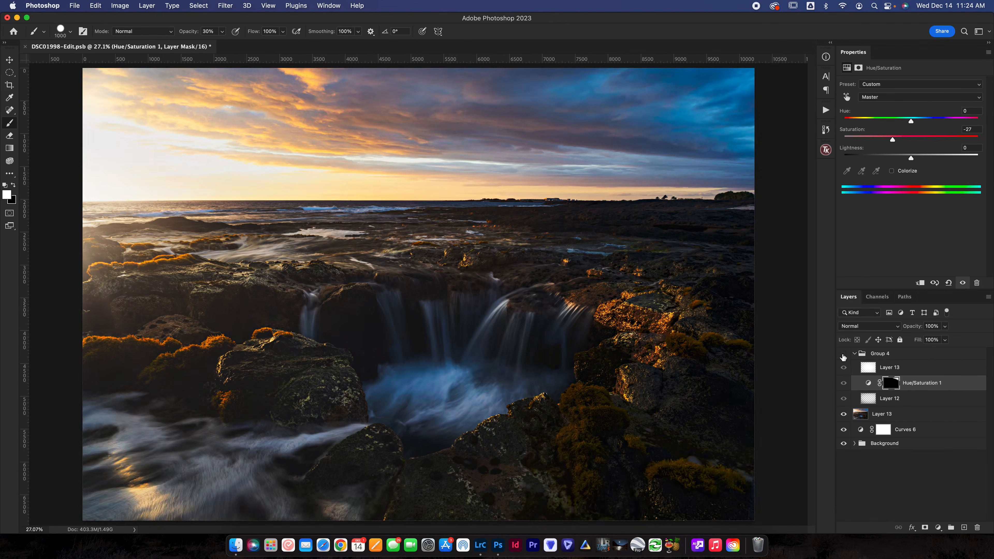
pyautogui.click(843, 354)
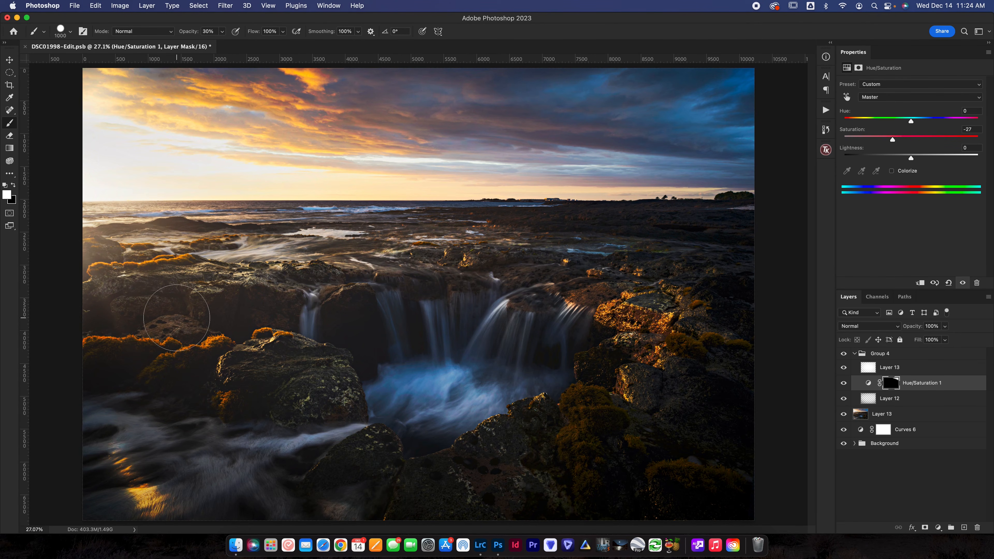
pyautogui.click(843, 353)
pyautogui.click(844, 353)
# Look up the recorded Vignette (Draw Circle First) action in the My Actions set without running it.
pyautogui.click(829, 112)
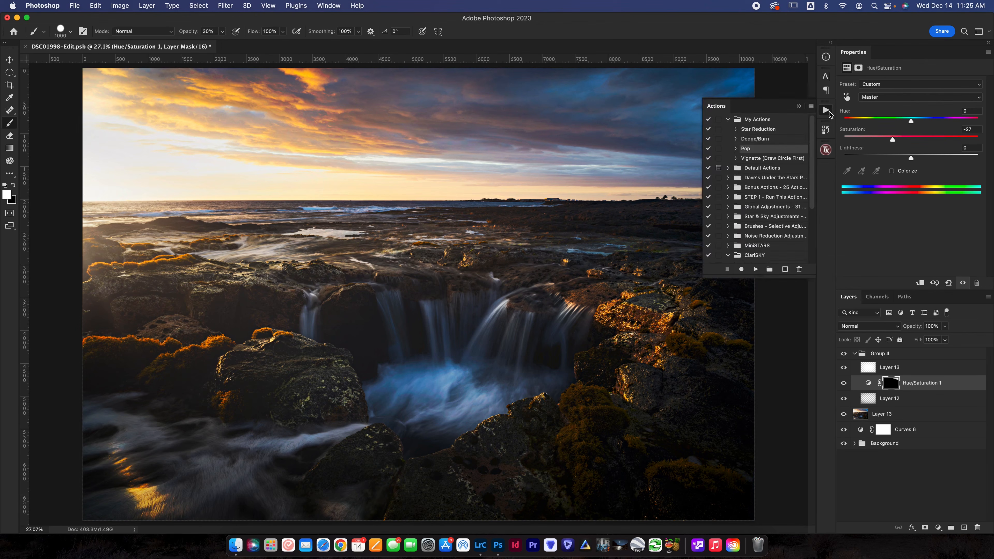
pyautogui.click(762, 162)
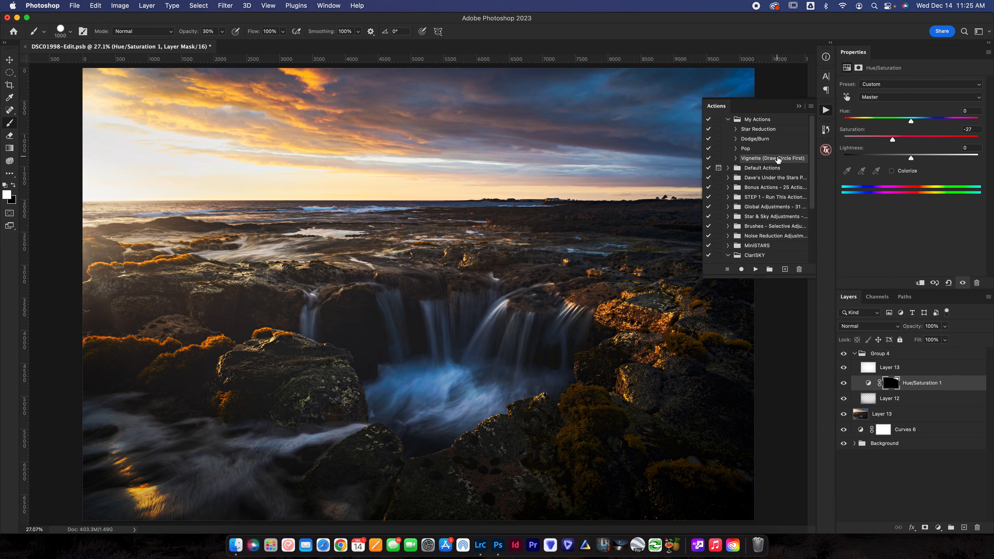
pyautogui.click(799, 106)
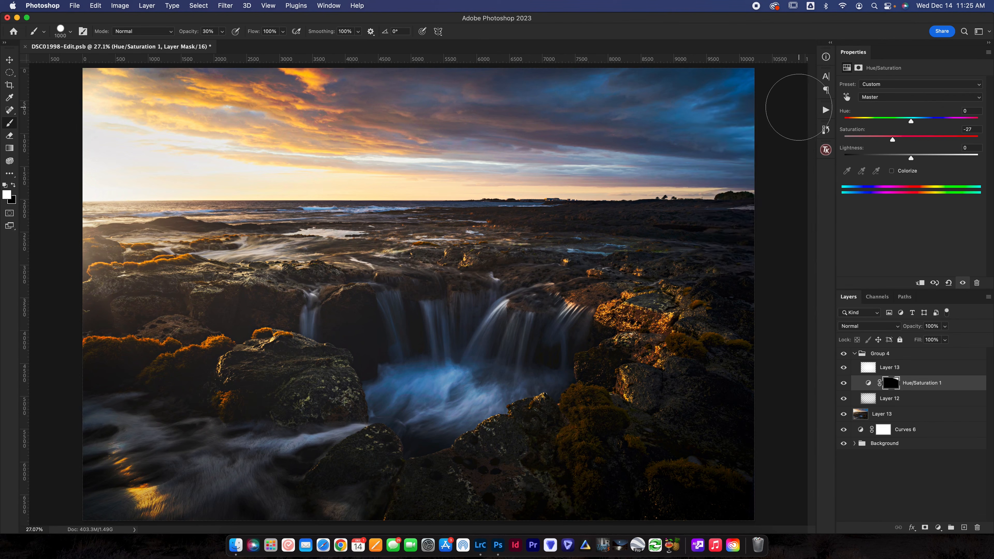